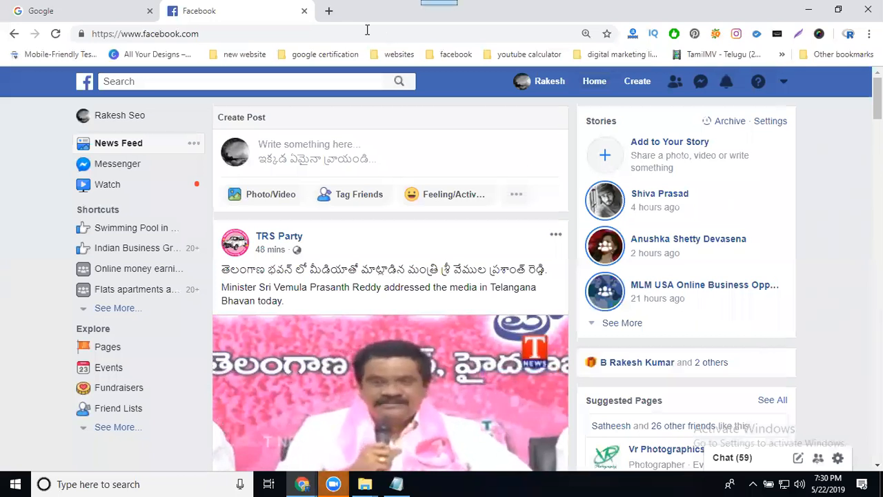
Open facebook.com/manage in a new browser tab.
{"action": "left_click", "coordinate": [328, 11]}
{"action": "type", "text": "fac"}
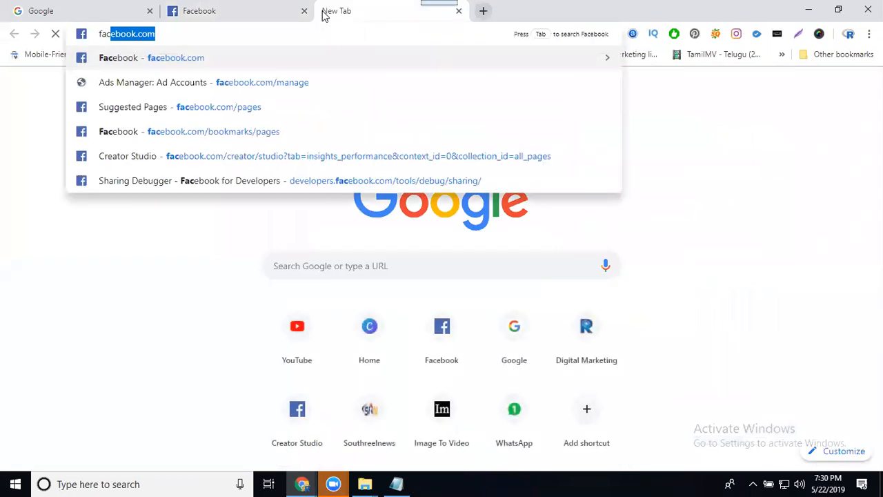
{"action": "key", "text": "Right"}
{"action": "type", "text": "/"}
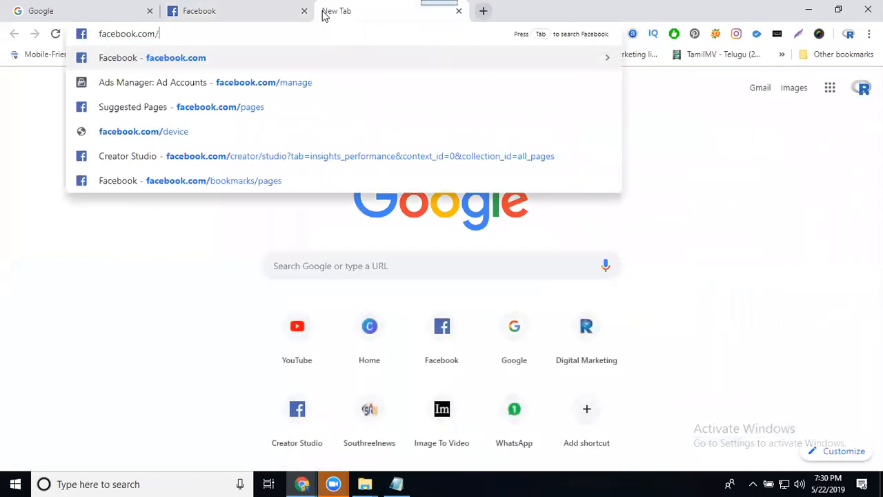
{"action": "type", "text": "manage"}
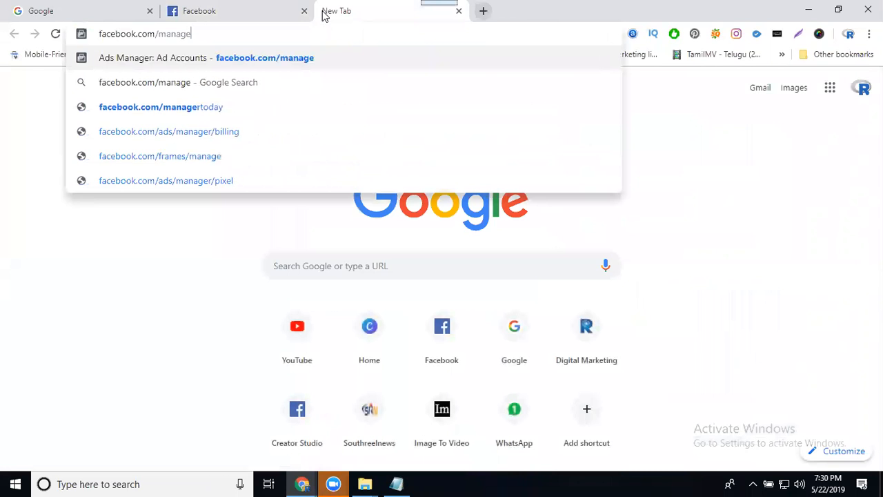
{"action": "key", "text": "Return"}
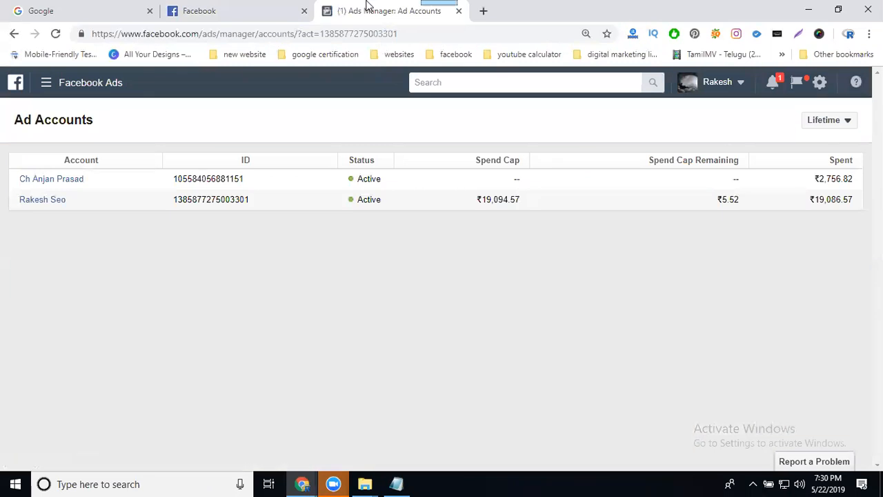
Go to Ads Manager and start creating a new campaign.
{"action": "left_click", "coordinate": [45, 83]}
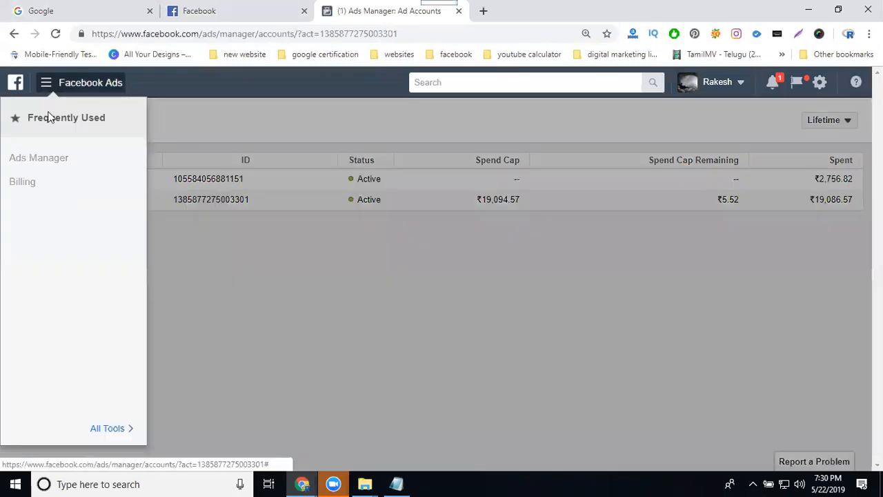
{"action": "left_click", "coordinate": [46, 159]}
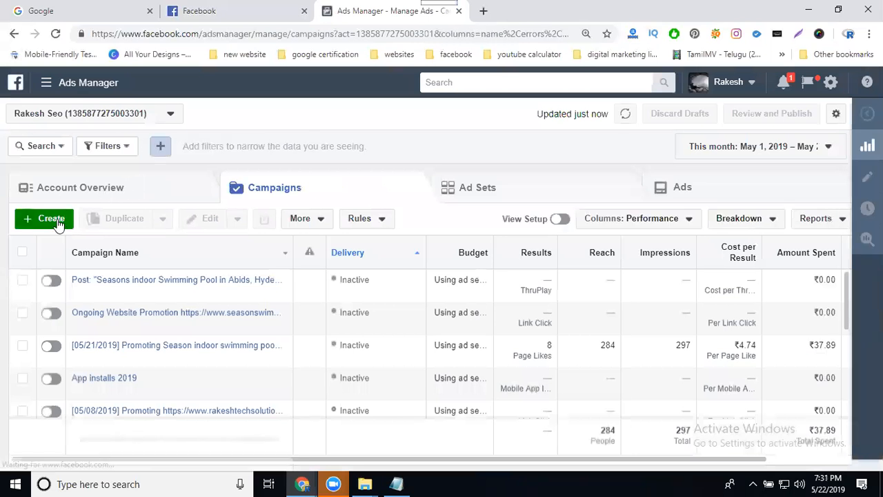
{"action": "left_click", "coordinate": [52, 218]}
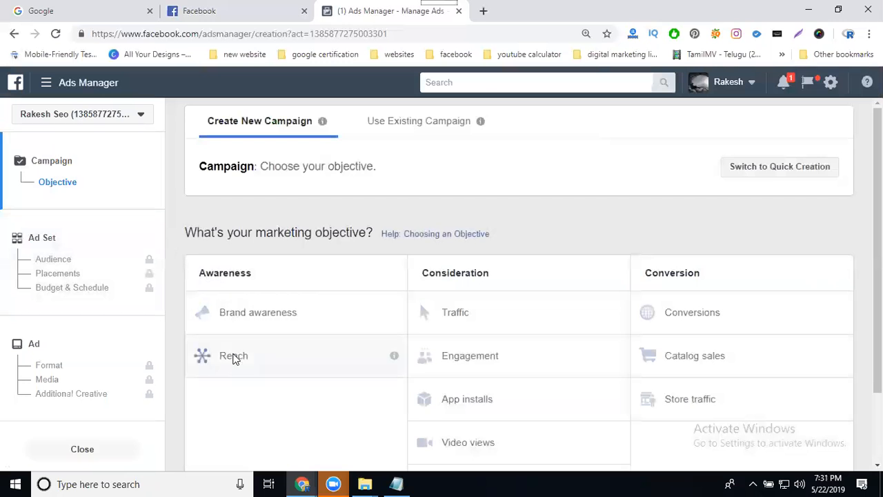
Try the Traffic, Engagement, App installs, Video views, Lead generation and Messages objectives one after another.
{"action": "left_click", "coordinate": [445, 321]}
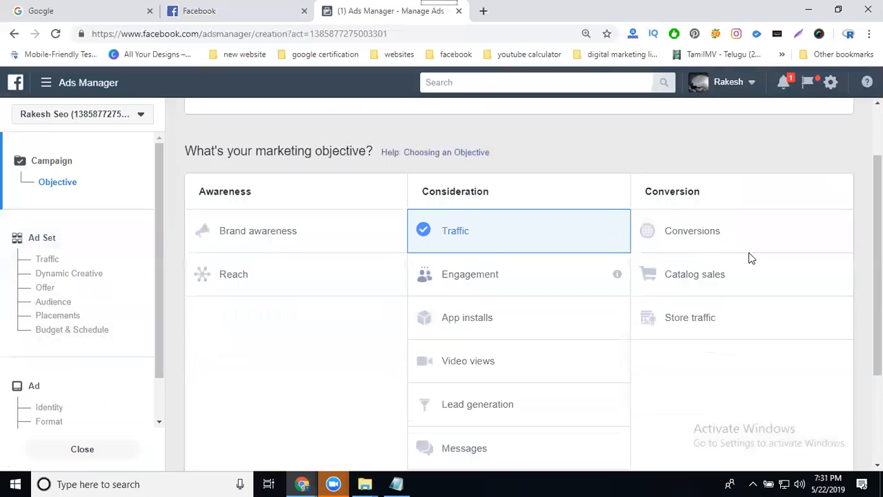
{"action": "left_click", "coordinate": [541, 213]}
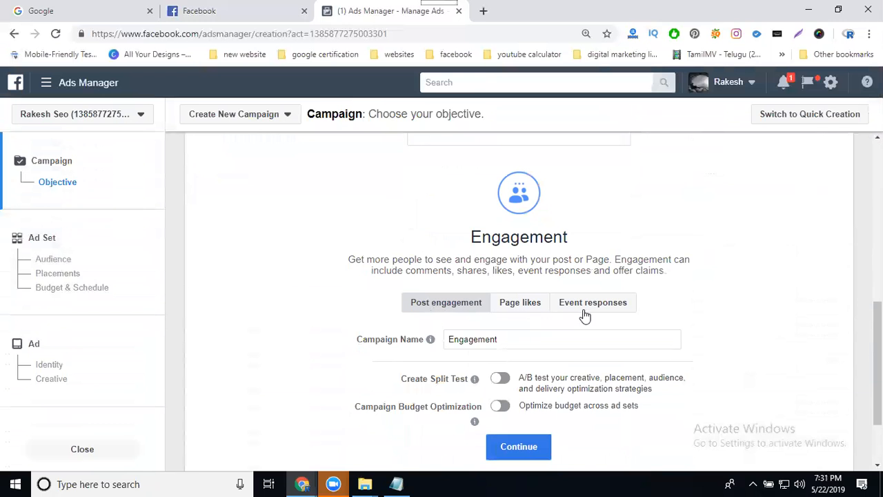
{"action": "scroll", "coordinate": [577, 304], "scroll_direction": "up", "scroll_amount": 4}
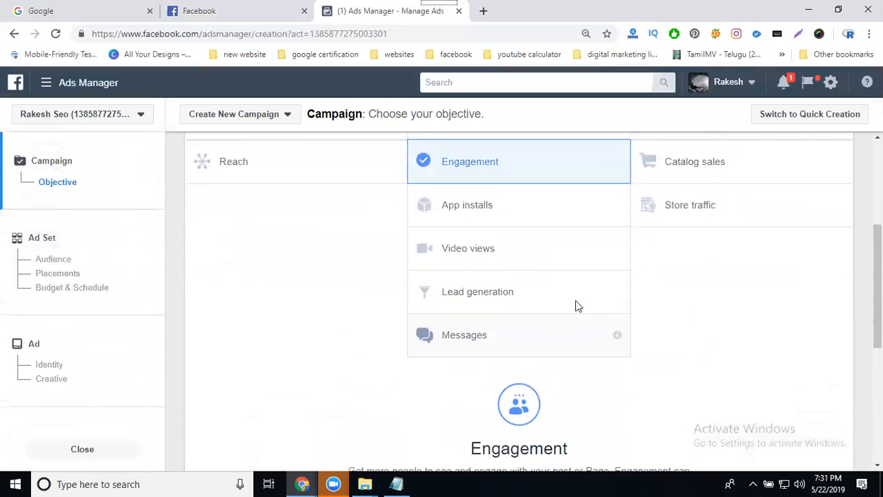
{"action": "left_click", "coordinate": [511, 263]}
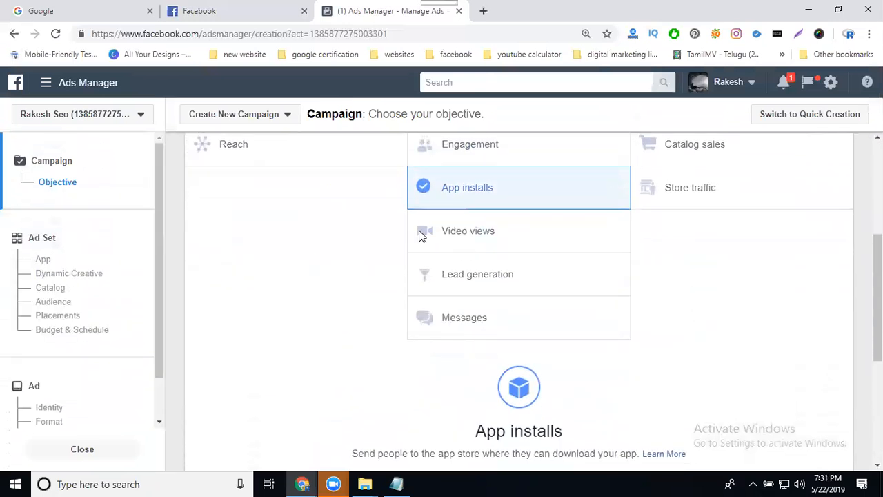
{"action": "left_click", "coordinate": [463, 235]}
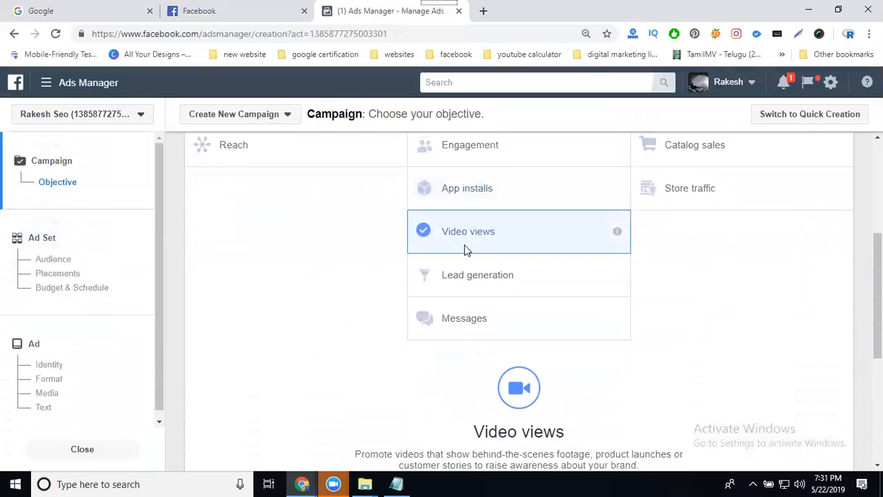
{"action": "left_click", "coordinate": [469, 280]}
{"action": "left_click", "coordinate": [473, 318]}
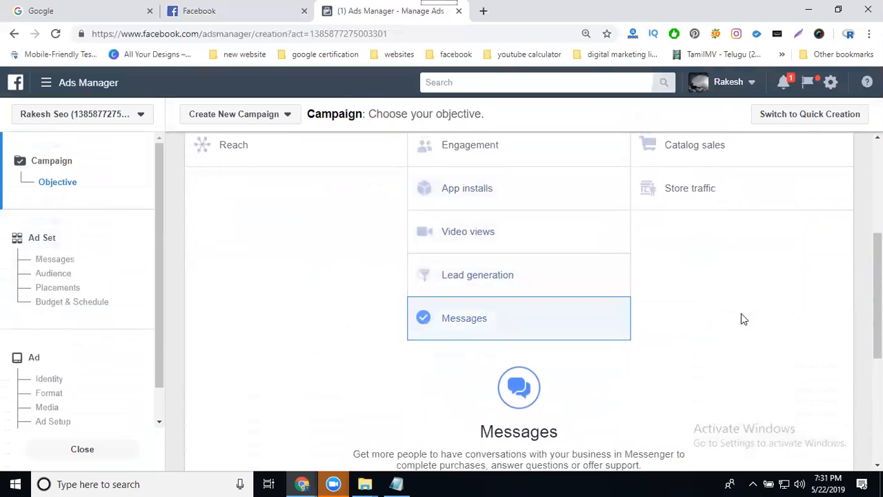
Try the Conversions, Catalog sales and Store traffic objectives one after another.
{"action": "scroll", "coordinate": [711, 223], "scroll_direction": "up", "scroll_amount": 2}
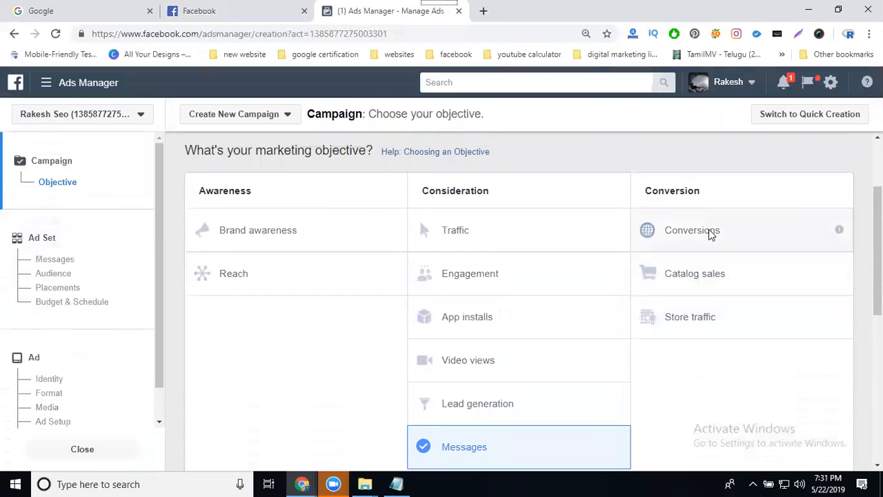
{"action": "left_click", "coordinate": [689, 228]}
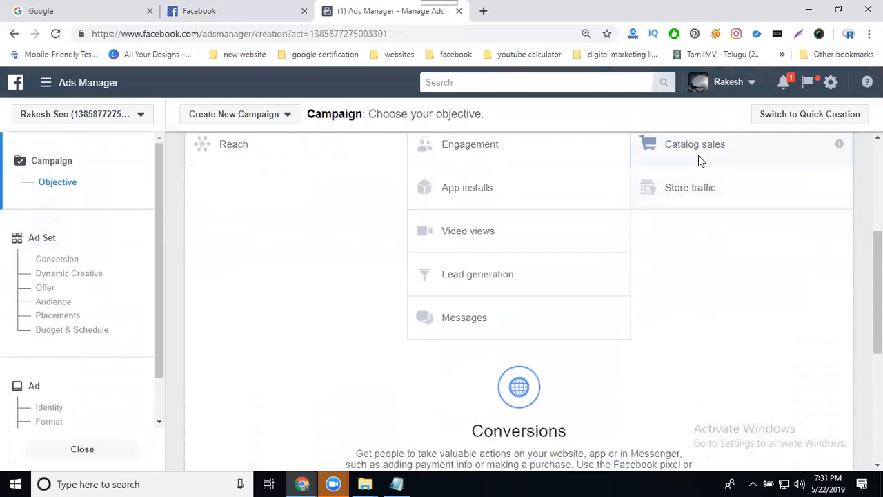
{"action": "left_click", "coordinate": [698, 156]}
{"action": "left_click", "coordinate": [695, 195]}
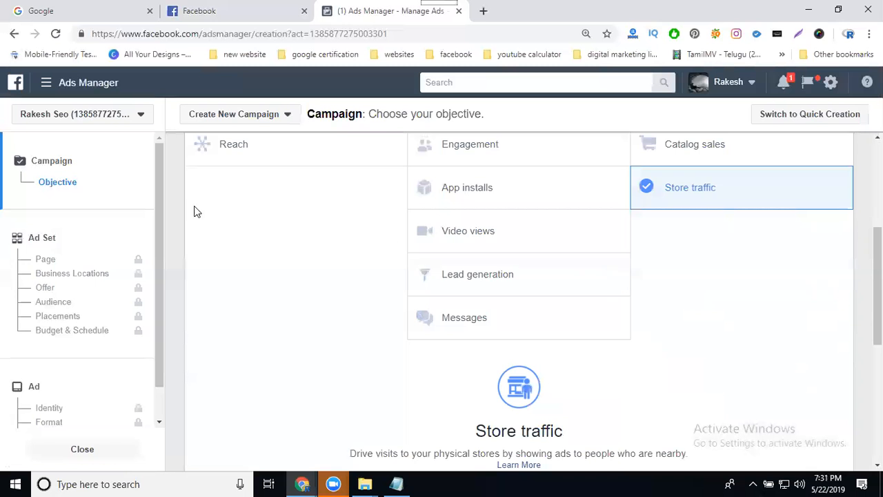
{"action": "scroll", "coordinate": [194, 207], "scroll_direction": "up", "scroll_amount": 1}
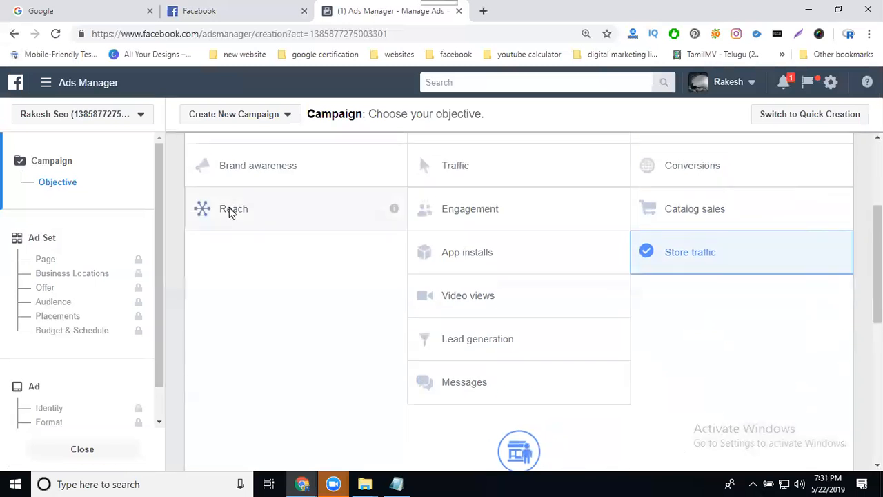
Choose the Reach objective and name the campaign Reach sample ad.
{"action": "left_click", "coordinate": [231, 210]}
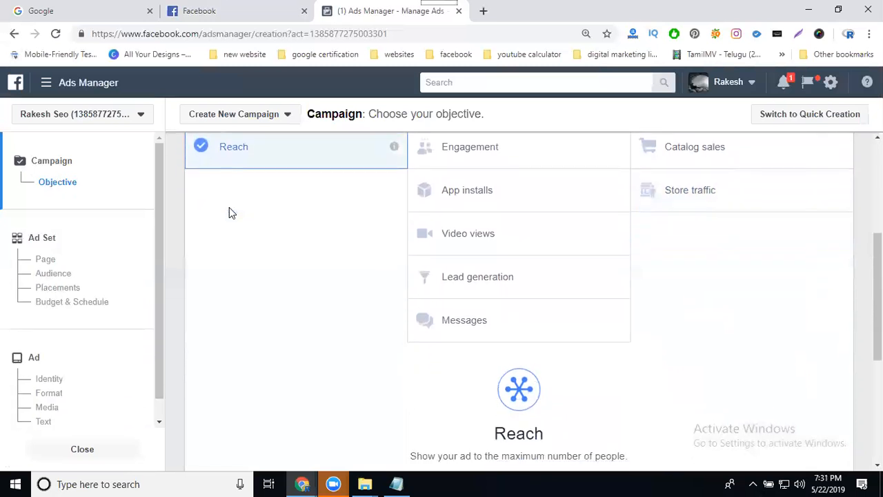
{"action": "scroll", "coordinate": [343, 270], "scroll_direction": "down", "scroll_amount": 3}
{"action": "left_click", "coordinate": [491, 241]}
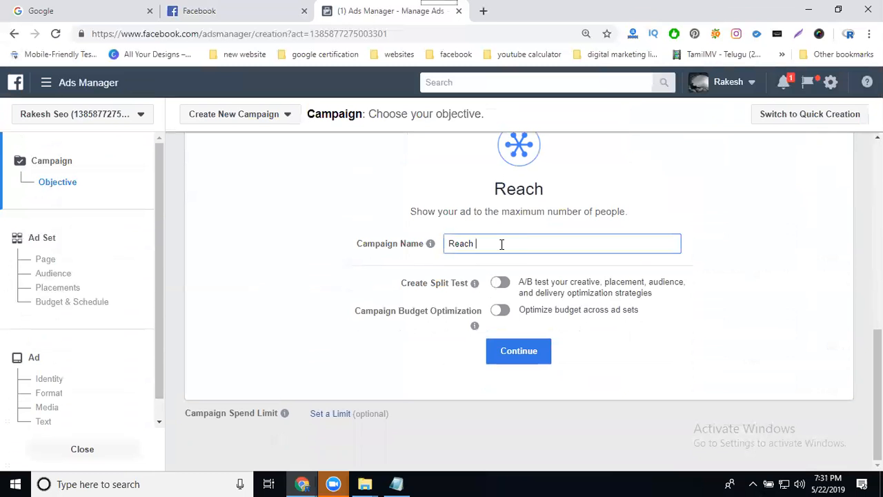
{"action": "type", "text": "sample ad"}
Toggle Campaign Budget Optimization on and off again.
{"action": "left_click", "coordinate": [508, 314]}
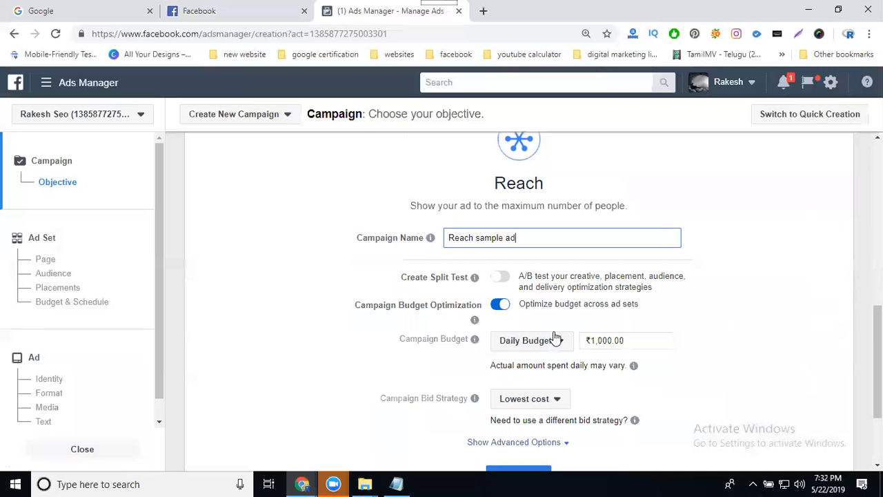
{"action": "left_click", "coordinate": [499, 306]}
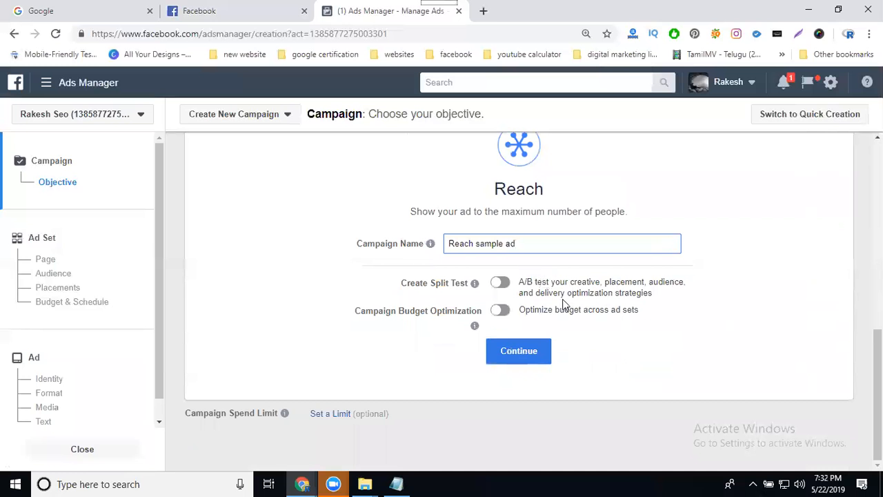
Turn on split testing, acknowledge the split-testing introduction, and view the test variable options before switching it off.
{"action": "left_click", "coordinate": [501, 283]}
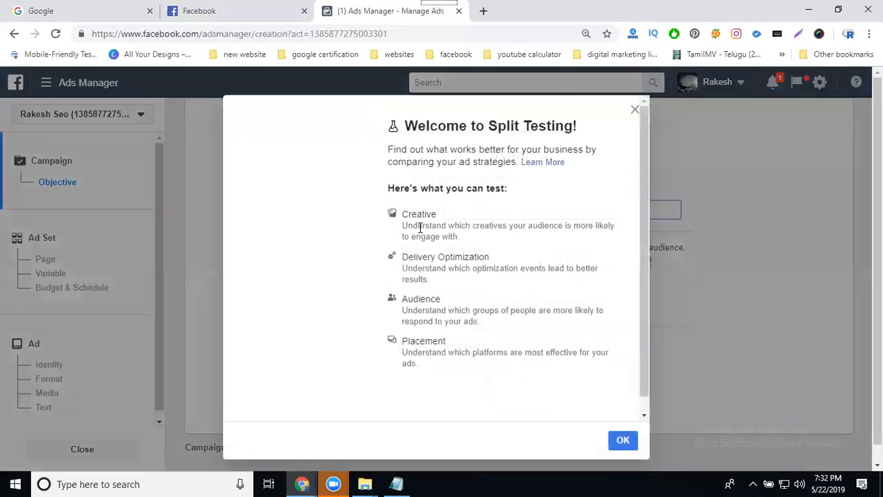
{"action": "scroll", "coordinate": [425, 228], "scroll_direction": "down", "scroll_amount": 1}
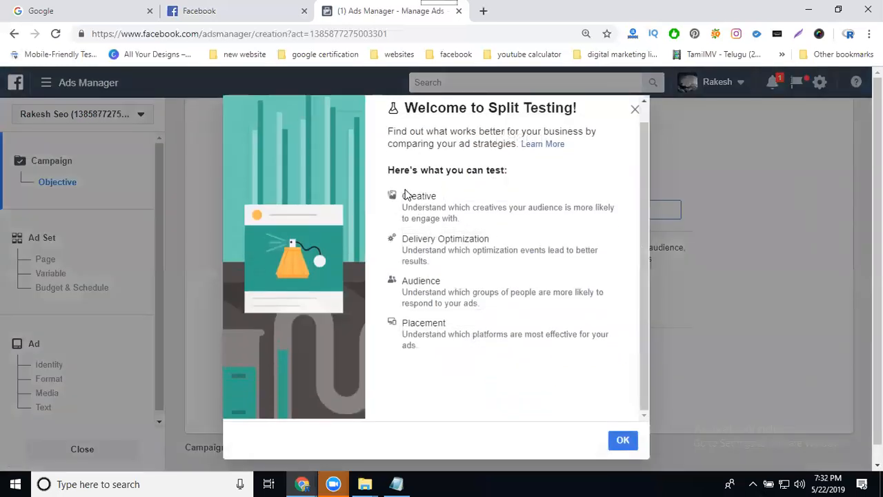
{"action": "left_click", "coordinate": [621, 440]}
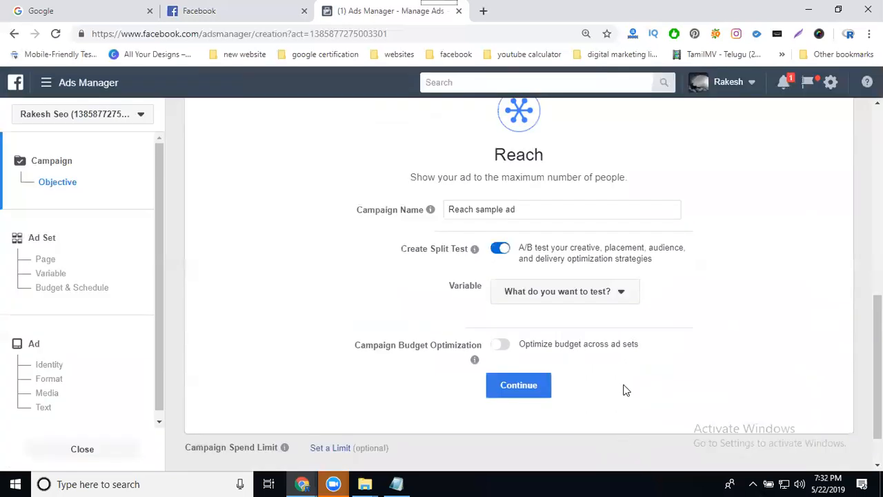
{"action": "left_click", "coordinate": [553, 292]}
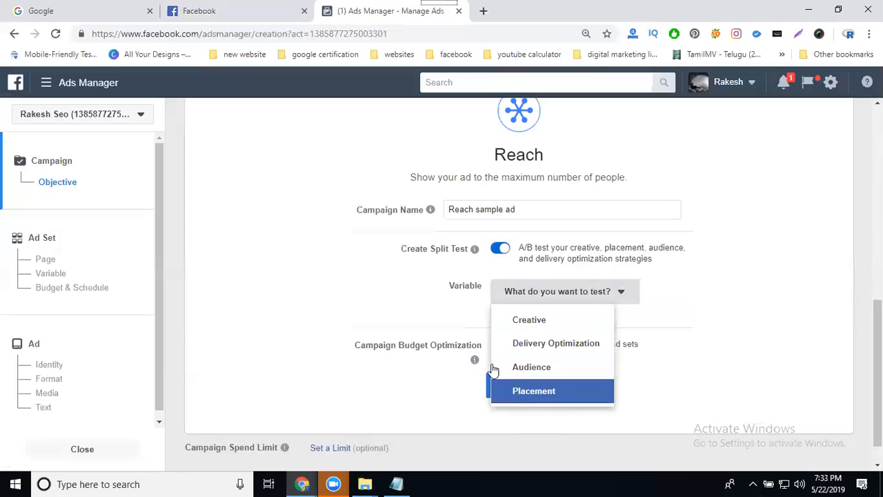
{"action": "left_click", "coordinate": [460, 299]}
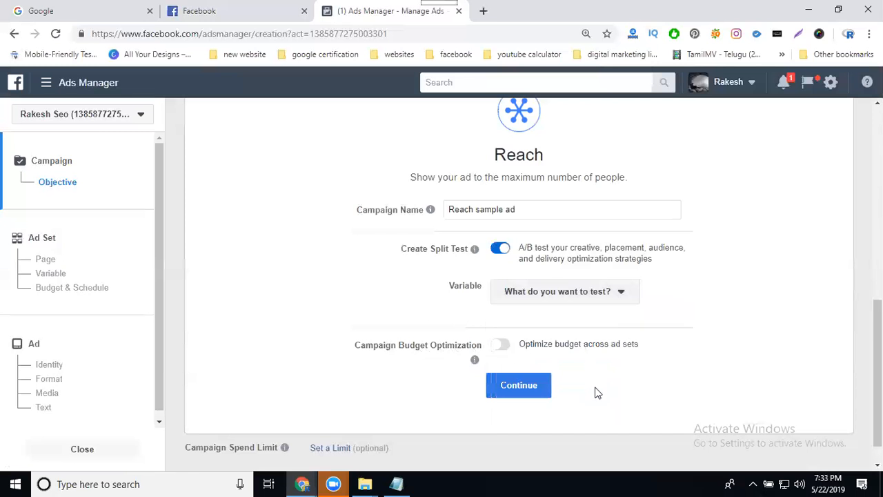
{"action": "left_click", "coordinate": [496, 250]}
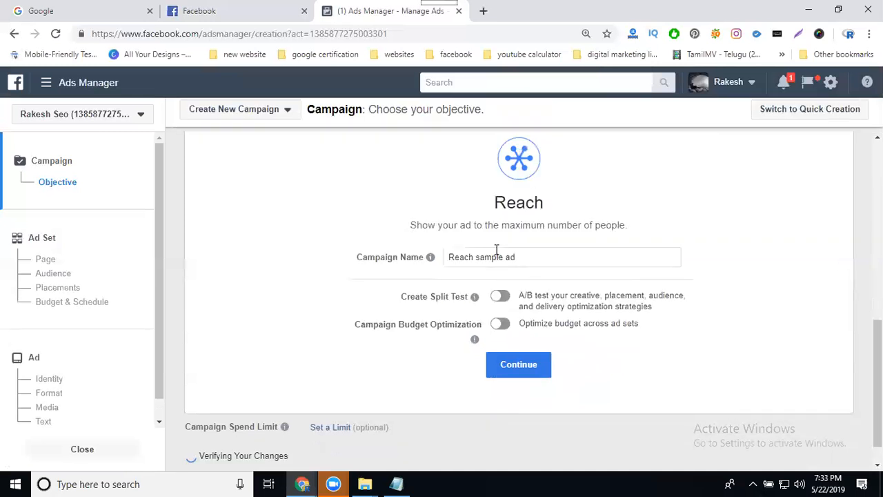
Switch Campaign Budget Optimization on and back off once more.
{"action": "left_click", "coordinate": [501, 323]}
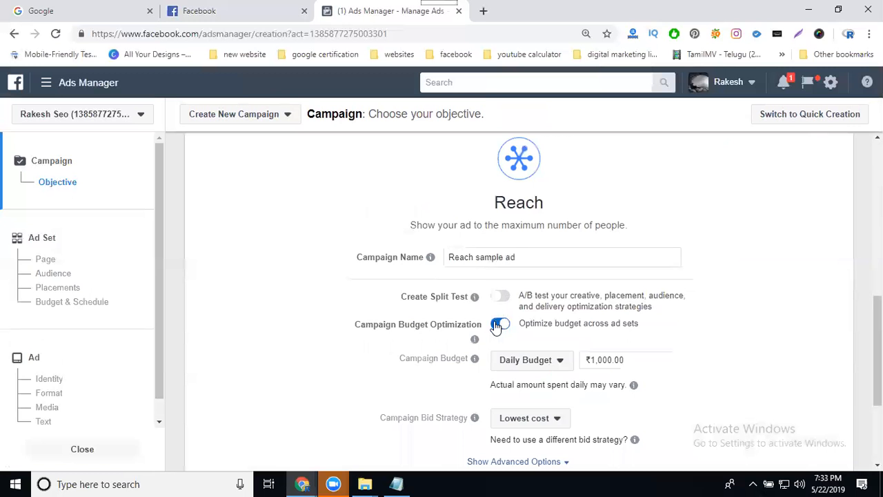
{"action": "left_click", "coordinate": [498, 324]}
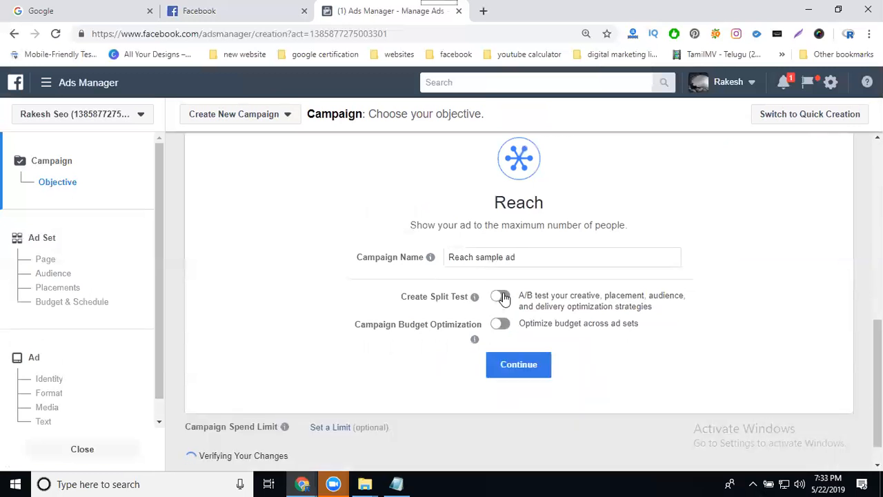
Turn split testing on, open its variable options, and turn it off again.
{"action": "left_click", "coordinate": [503, 297]}
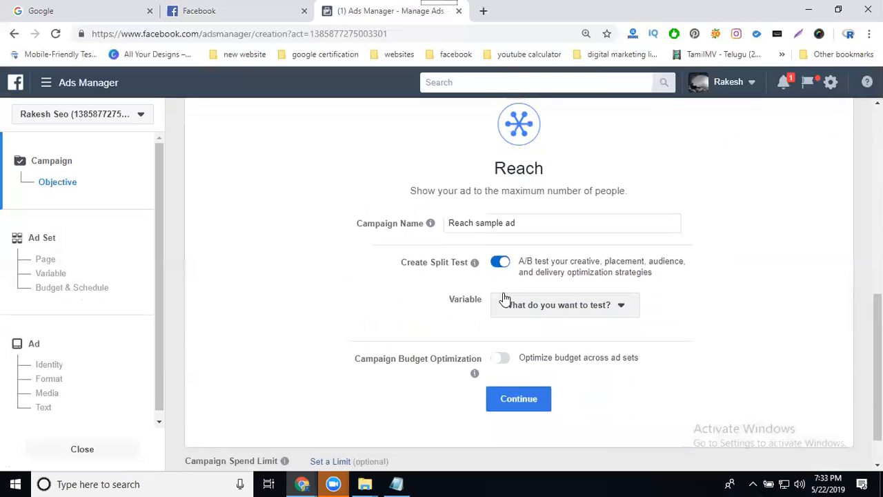
{"action": "left_click", "coordinate": [548, 305]}
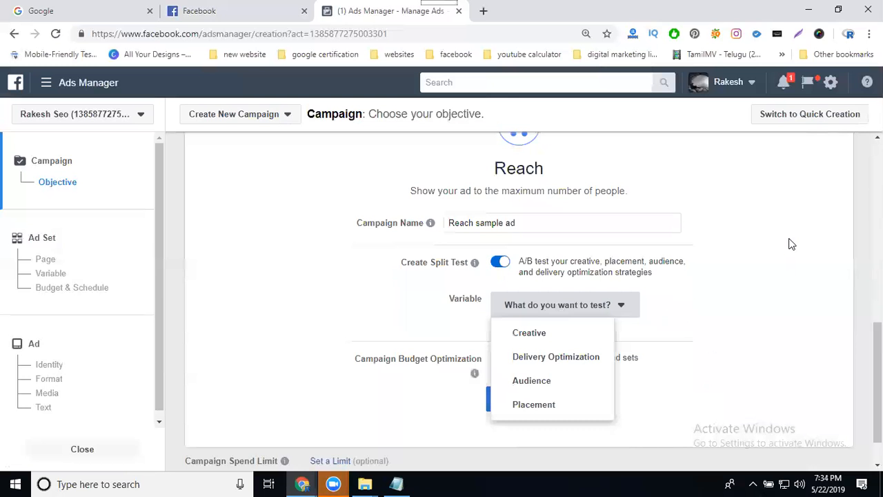
{"action": "left_click", "coordinate": [498, 263]}
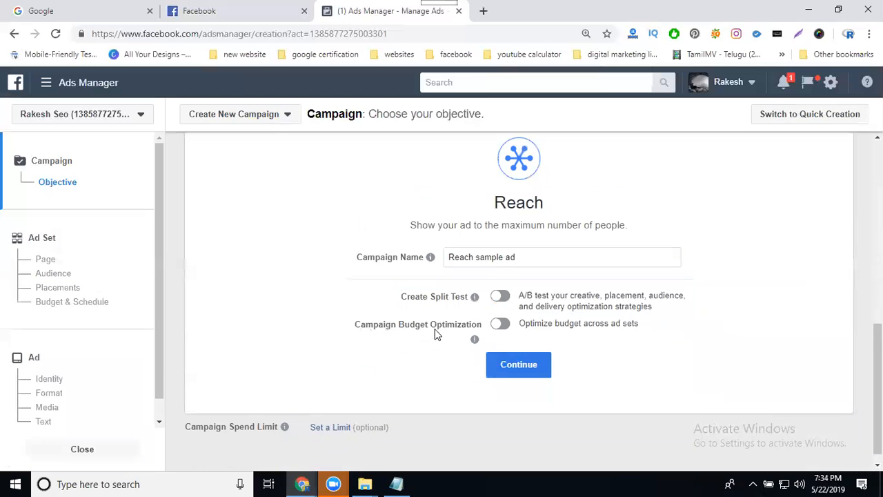
Turn Campaign Budget Optimization on, review its budget and bid settings, and turn it off again.
{"action": "left_click", "coordinate": [499, 323]}
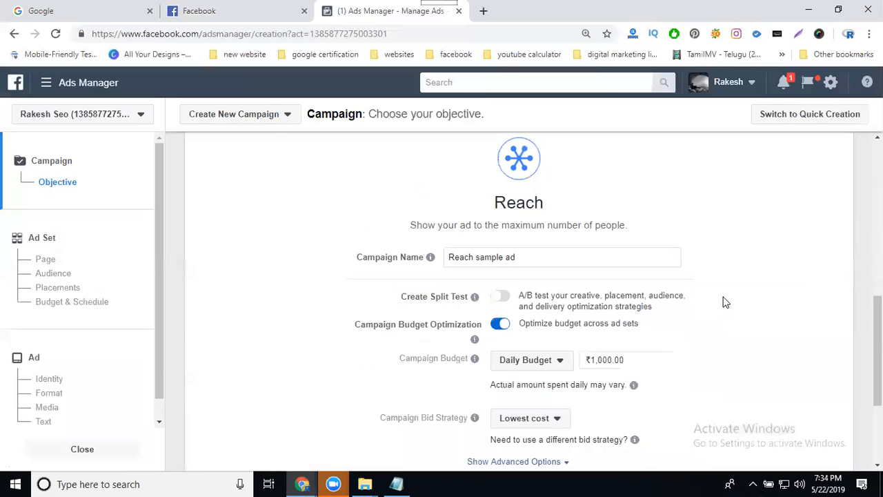
{"action": "scroll", "coordinate": [726, 302], "scroll_direction": "down", "scroll_amount": 2}
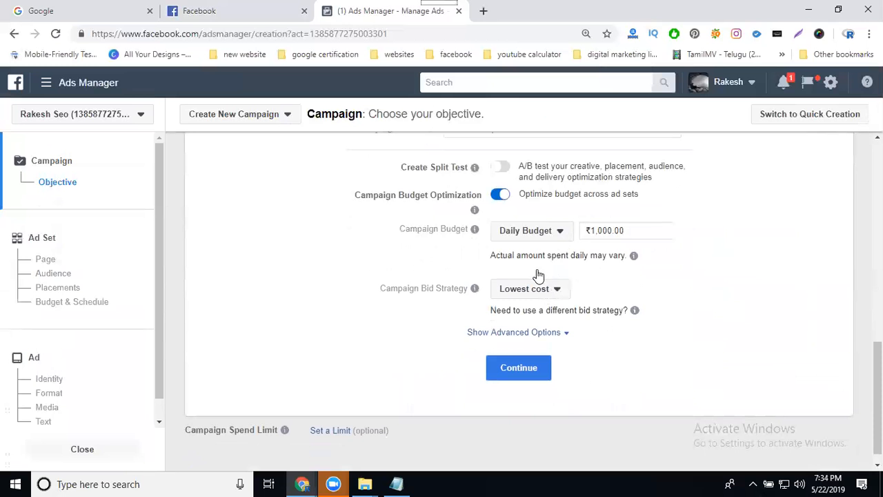
{"action": "left_click", "coordinate": [499, 196]}
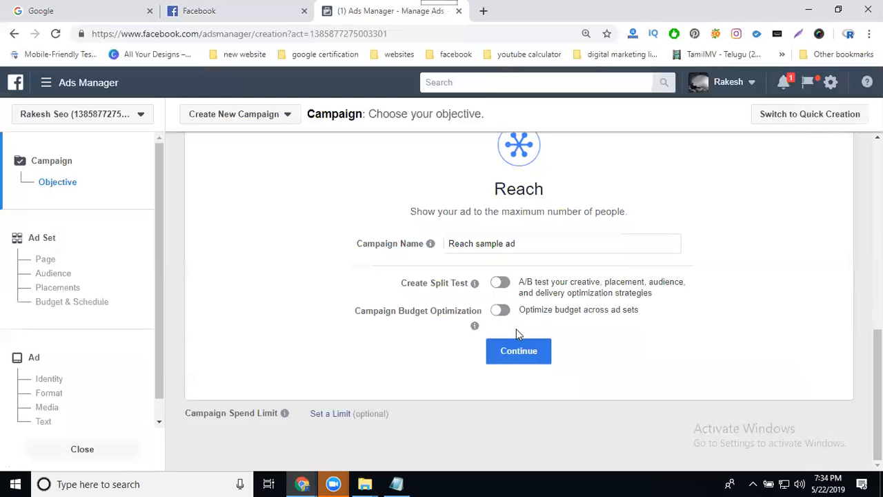
Continue to the ad set setup and rename the ad set to sample ads.
{"action": "left_click", "coordinate": [520, 352]}
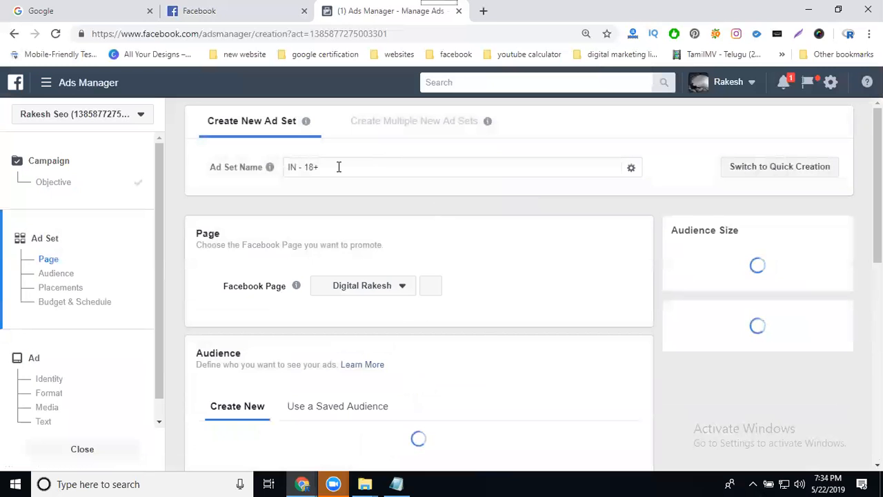
{"action": "triple_click", "coordinate": [338, 166]}
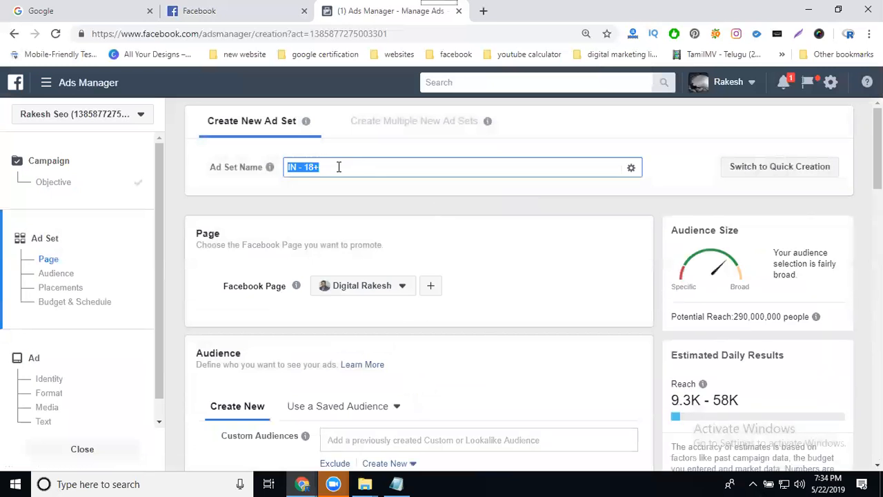
{"action": "type", "text": "sample ads"}
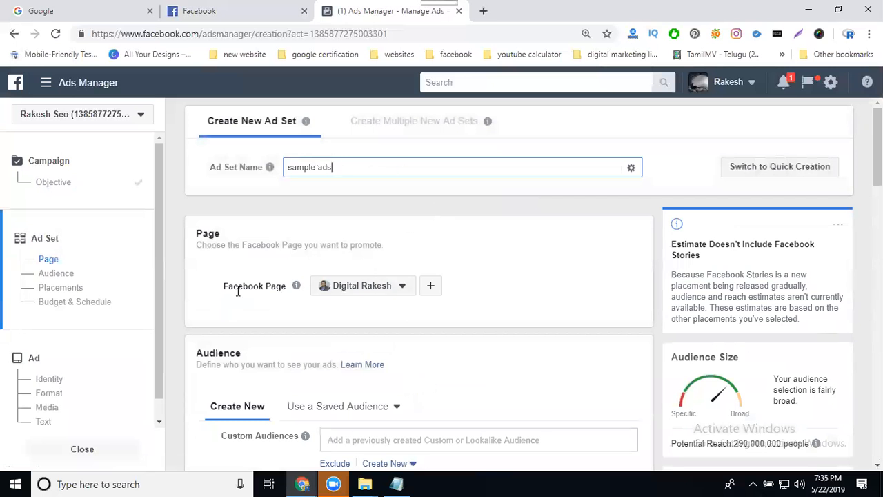
Browse the list of Facebook Pages available to promote with this ad set.
{"action": "scroll", "coordinate": [497, 225], "scroll_direction": "down", "scroll_amount": 1}
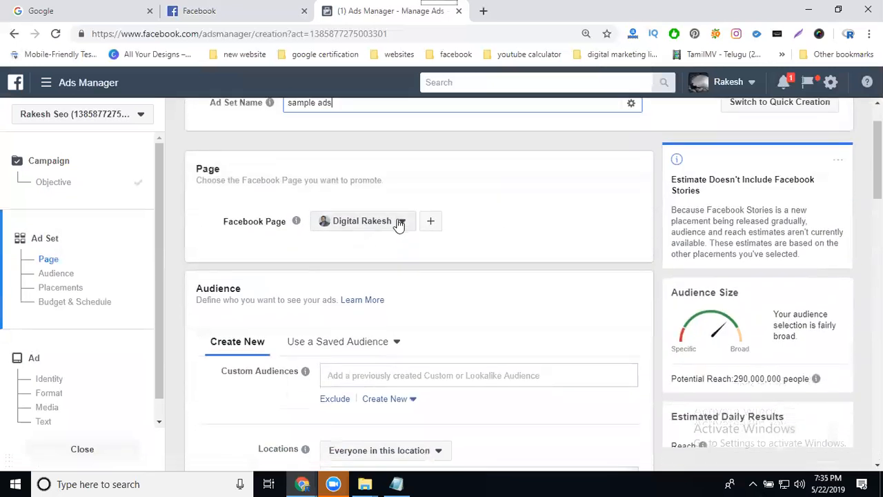
{"action": "left_click", "coordinate": [398, 223]}
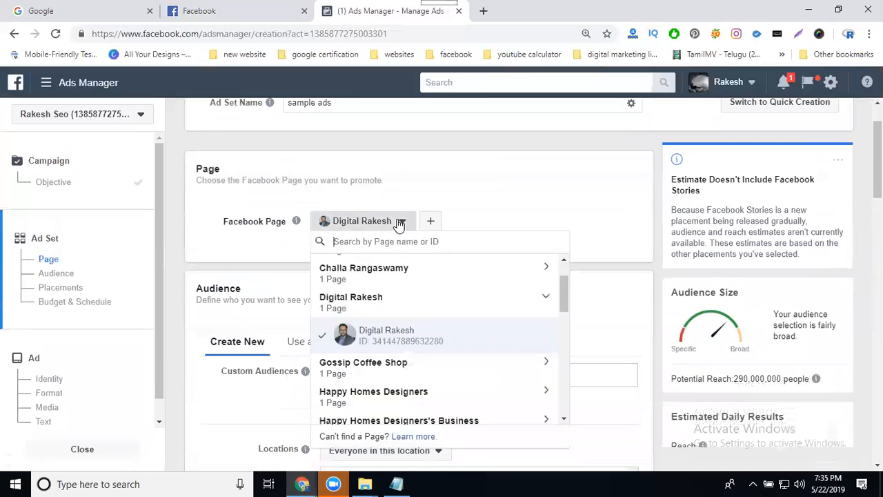
{"action": "scroll", "coordinate": [421, 282], "scroll_direction": "down", "scroll_amount": 10}
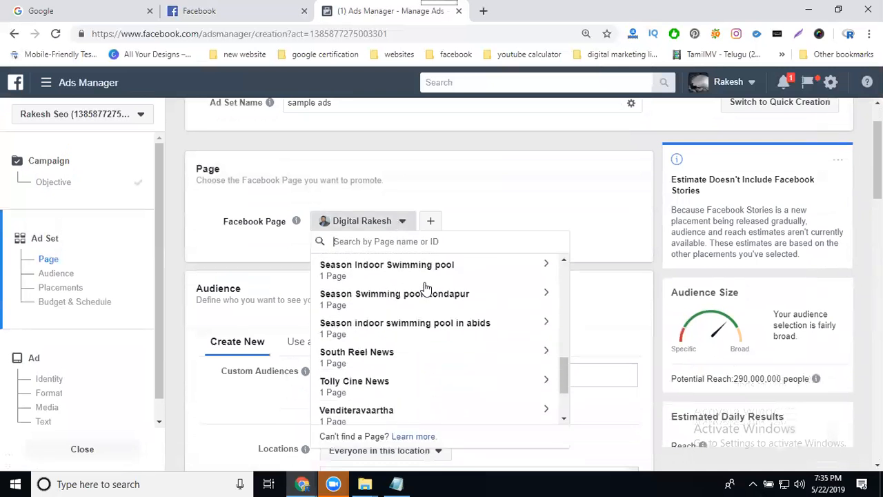
{"action": "scroll", "coordinate": [410, 332], "scroll_direction": "up", "scroll_amount": 10}
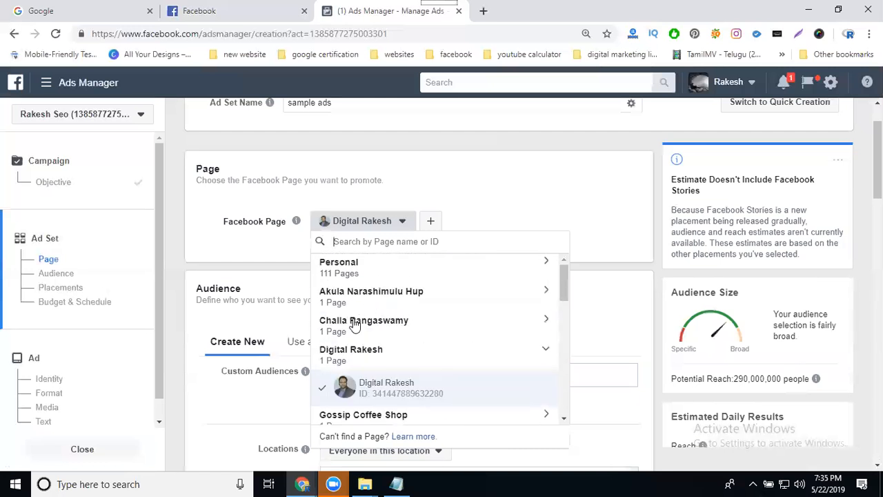
{"action": "left_click", "coordinate": [339, 354]}
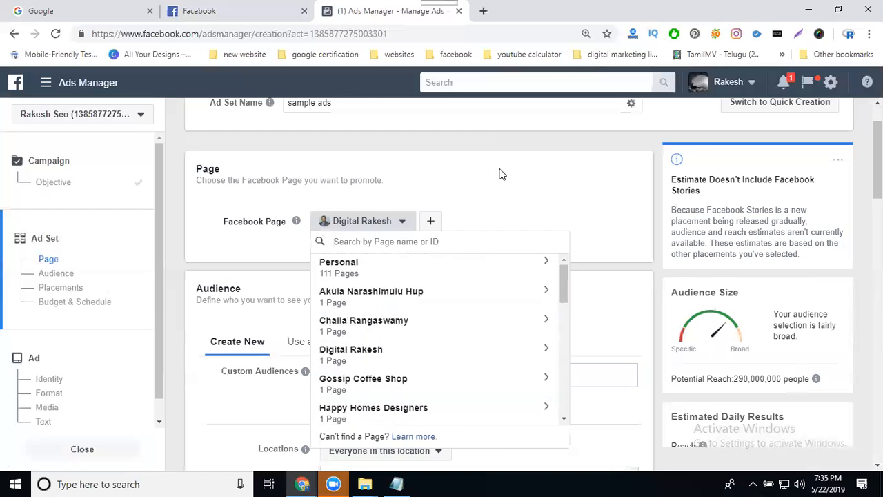
{"action": "left_click", "coordinate": [443, 197]}
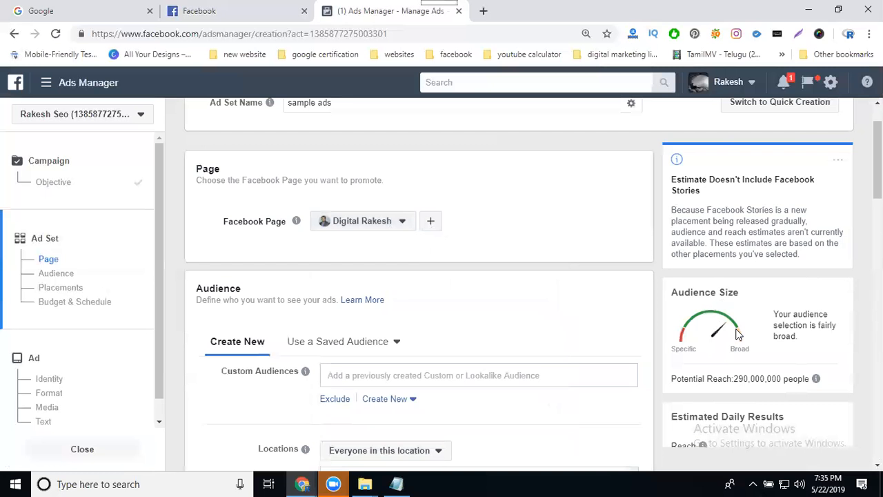
Set the audience location to Hyderabad, Telangana, India.
{"action": "scroll", "coordinate": [542, 246], "scroll_direction": "down", "scroll_amount": 1}
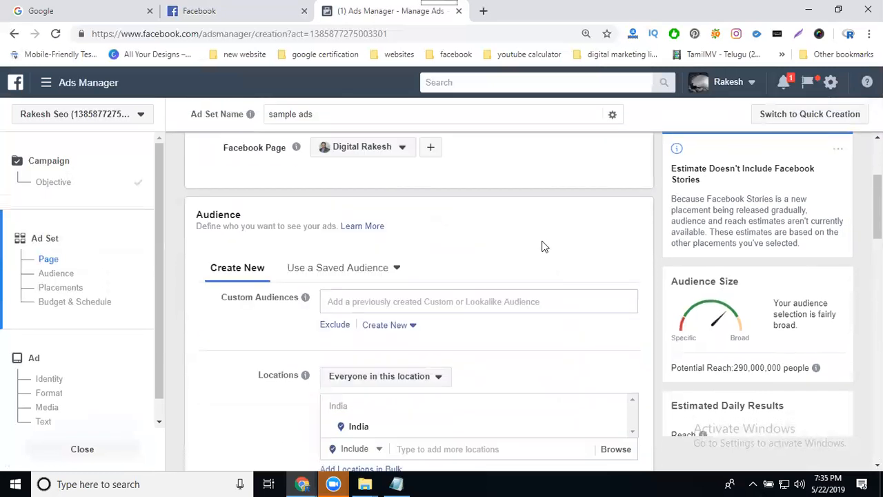
{"action": "scroll", "coordinate": [537, 242], "scroll_direction": "down", "scroll_amount": 2}
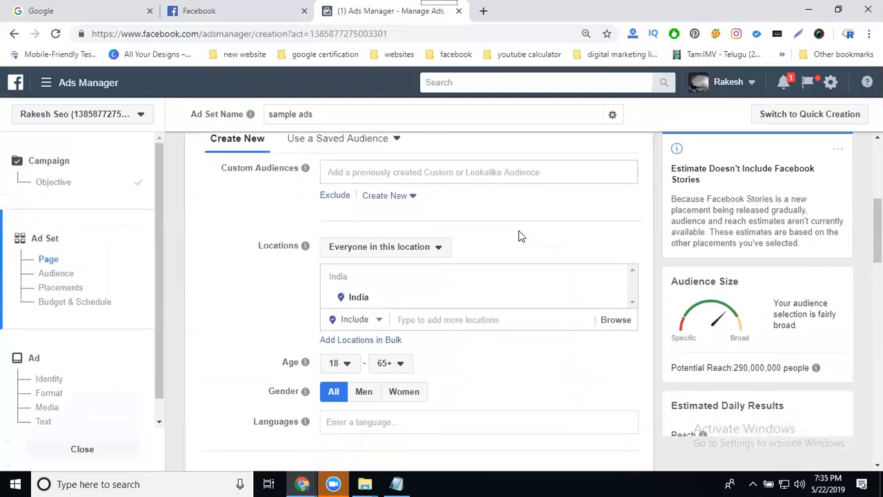
{"action": "scroll", "coordinate": [518, 237], "scroll_direction": "up", "scroll_amount": 1}
{"action": "scroll", "coordinate": [521, 237], "scroll_direction": "up", "scroll_amount": 1}
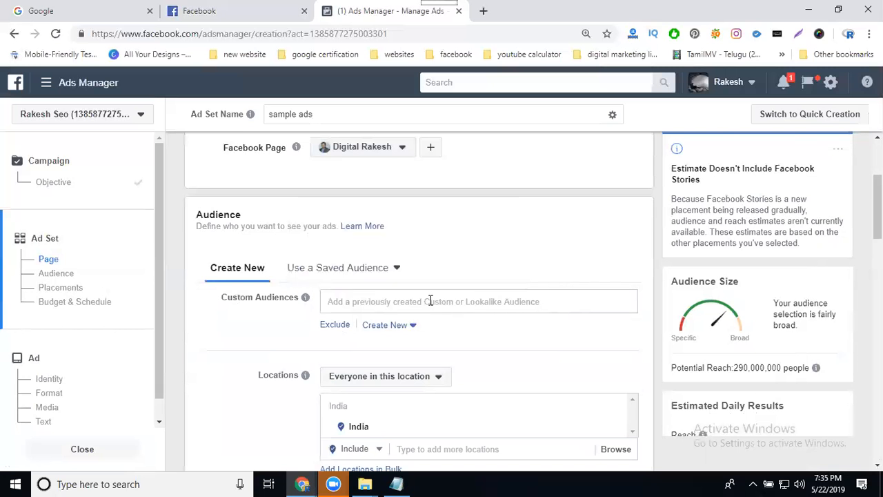
{"action": "scroll", "coordinate": [429, 303], "scroll_direction": "down", "scroll_amount": 2}
{"action": "scroll", "coordinate": [421, 317], "scroll_direction": "down", "scroll_amount": 1}
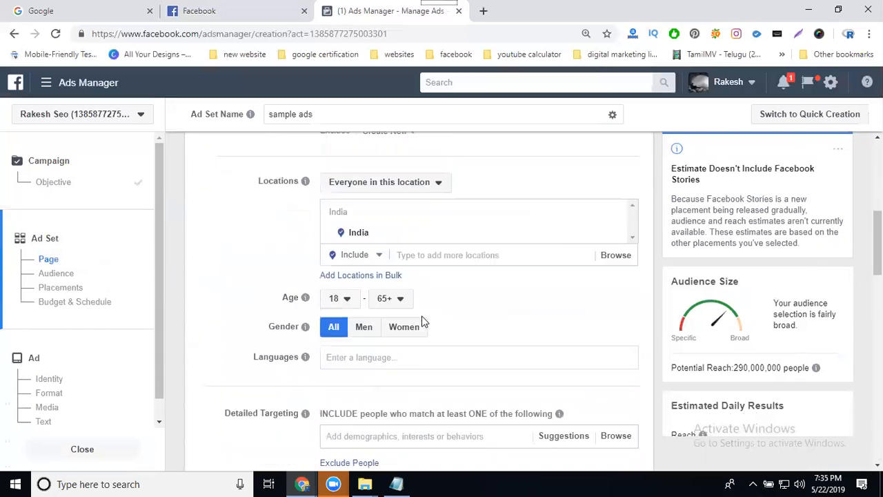
{"action": "left_click", "coordinate": [429, 255]}
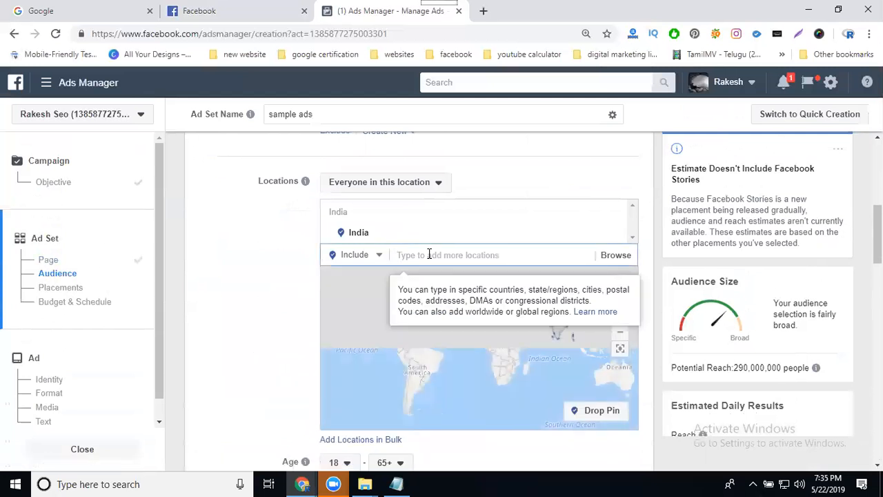
{"action": "type", "text": "hyderabad"}
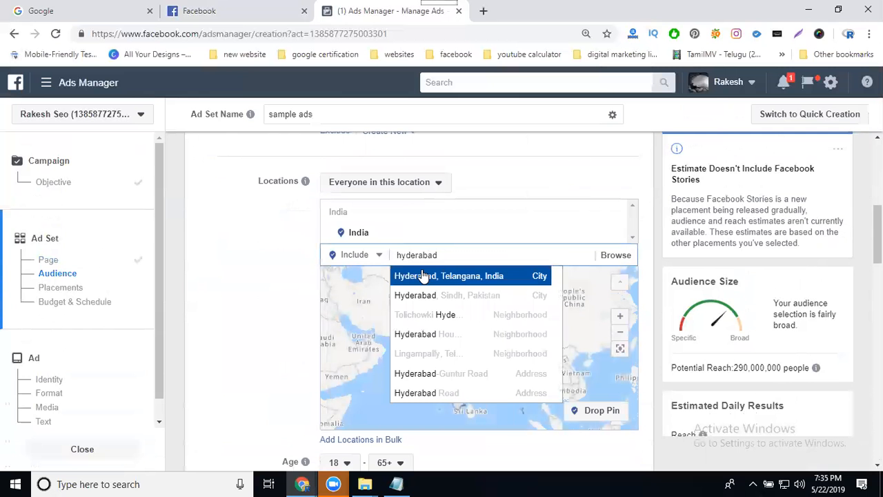
{"action": "left_click", "coordinate": [423, 275]}
Set the radius around Hyderabad to 50 miles.
{"action": "left_click", "coordinate": [484, 235]}
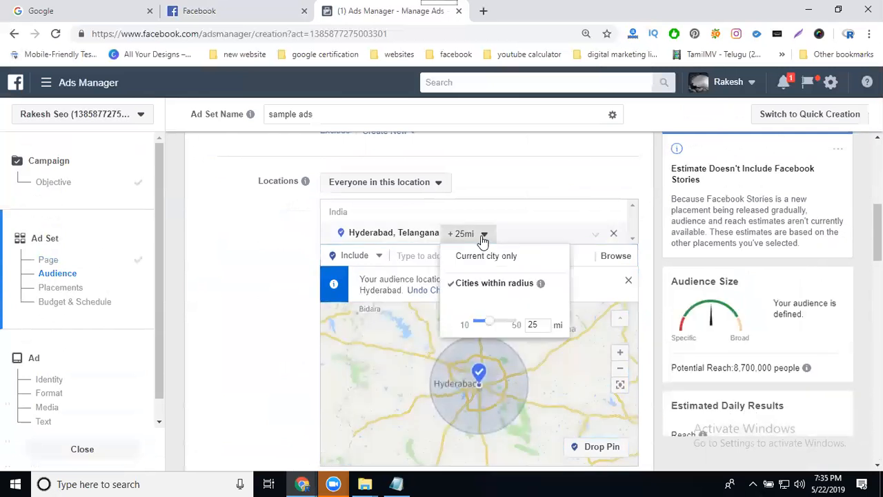
{"action": "left_click_drag", "start_coordinate": [488, 322], "coordinate": [521, 324]}
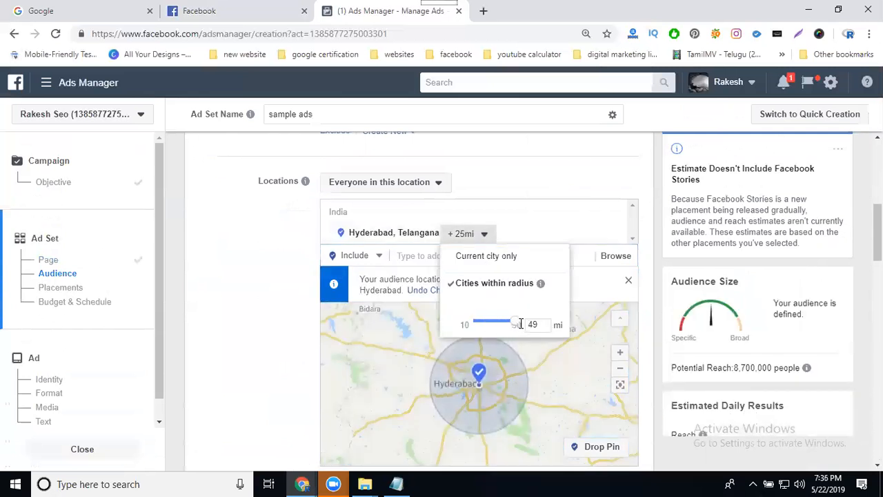
{"action": "left_click", "coordinate": [506, 217]}
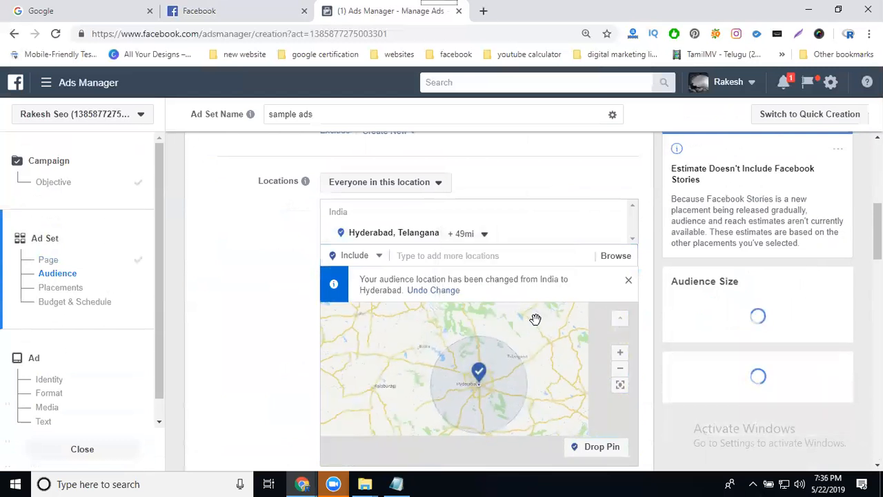
{"action": "left_click", "coordinate": [482, 233]}
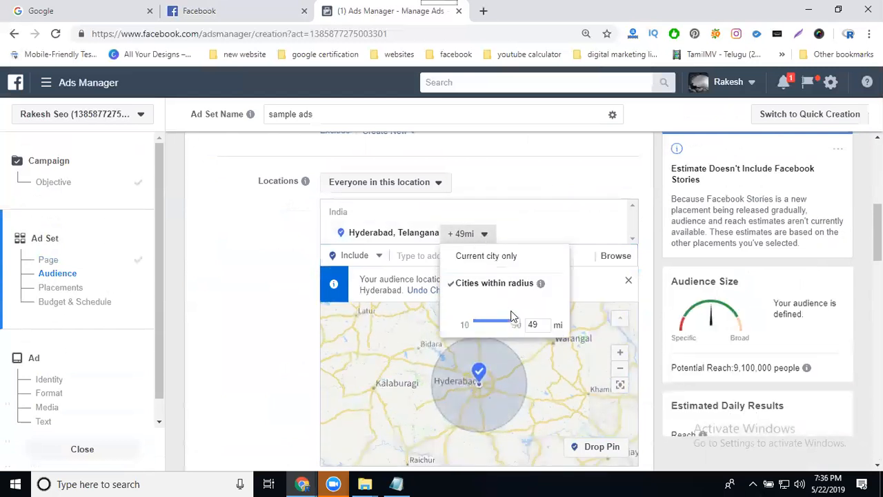
{"action": "left_click_drag", "start_coordinate": [518, 325], "coordinate": [528, 325]}
{"action": "left_click", "coordinate": [274, 273]}
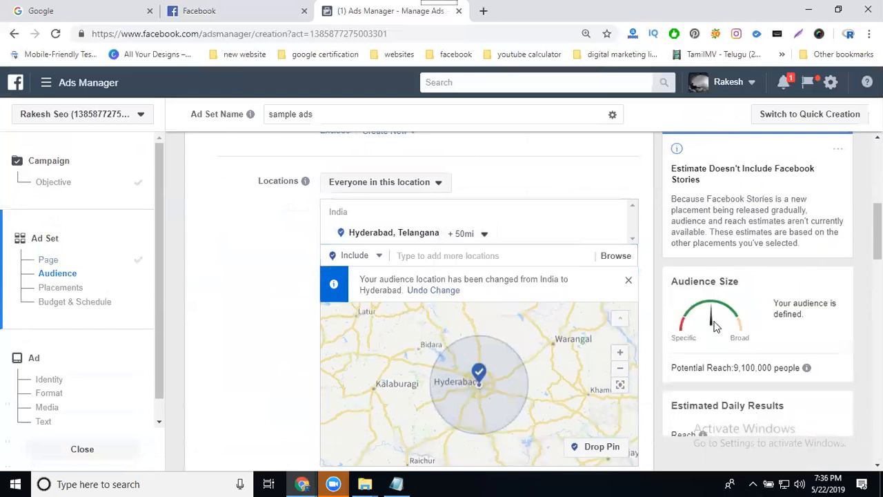
Set the audience's maximum age to 55.
{"action": "scroll", "coordinate": [713, 322], "scroll_direction": "down", "scroll_amount": 2}
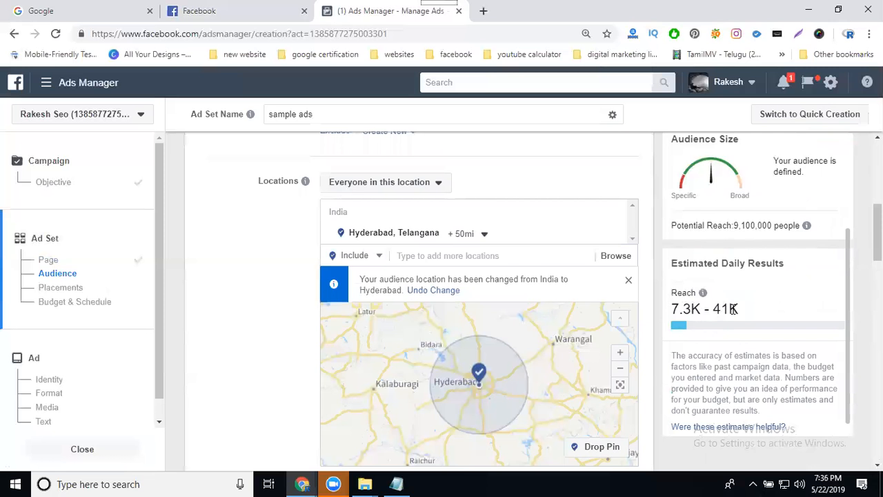
{"action": "scroll", "coordinate": [270, 286], "scroll_direction": "down", "scroll_amount": 3}
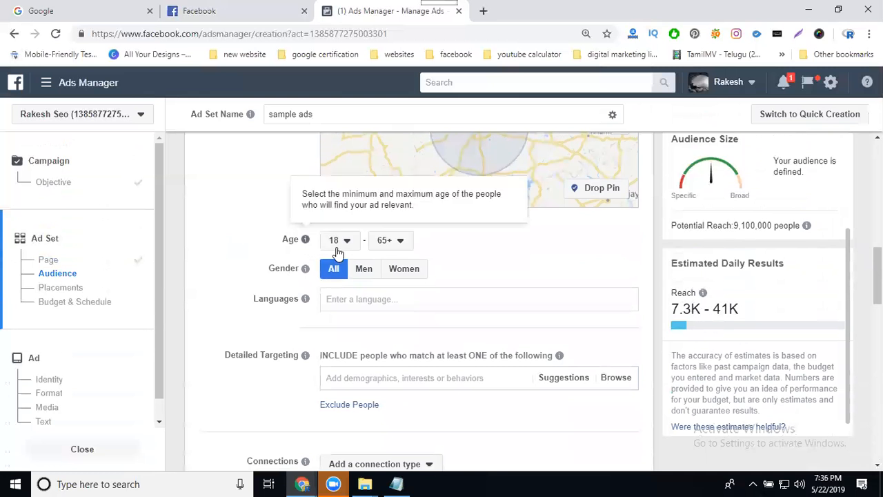
{"action": "left_click", "coordinate": [396, 248]}
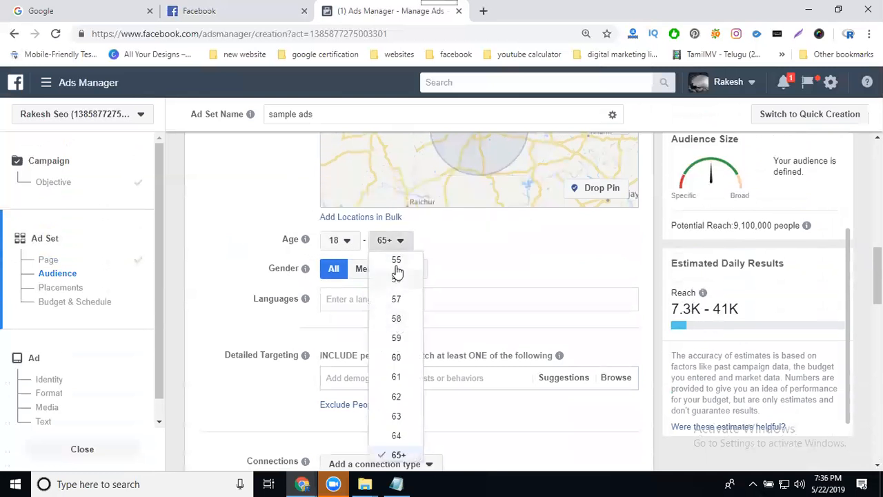
{"action": "left_click", "coordinate": [222, 281]}
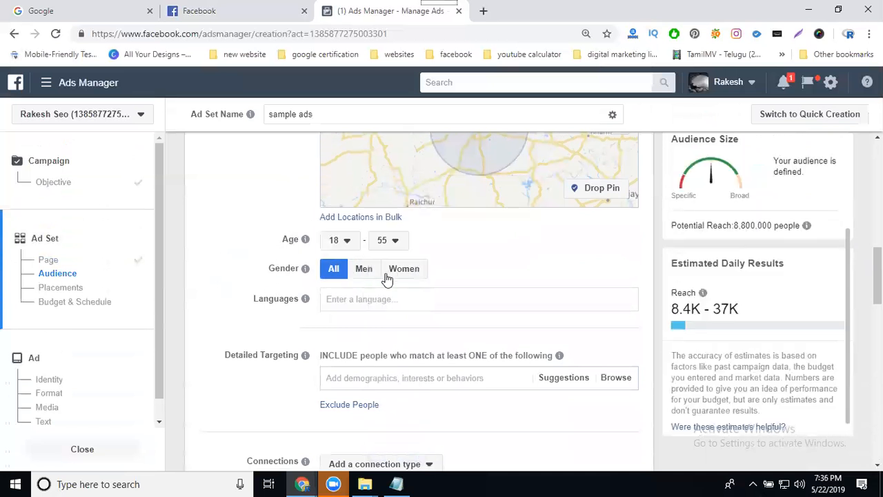
Add English (All) as the audience language.
{"action": "left_click", "coordinate": [354, 300]}
{"action": "type", "text": "eng"}
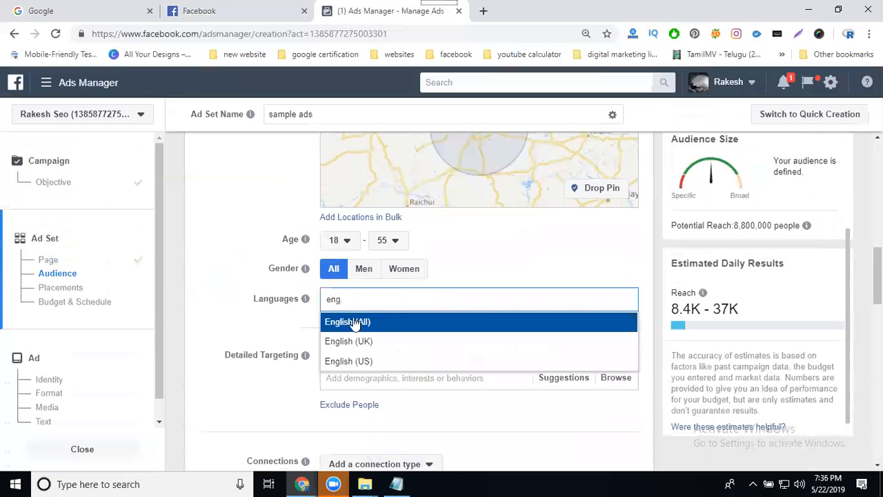
{"action": "left_click", "coordinate": [354, 322]}
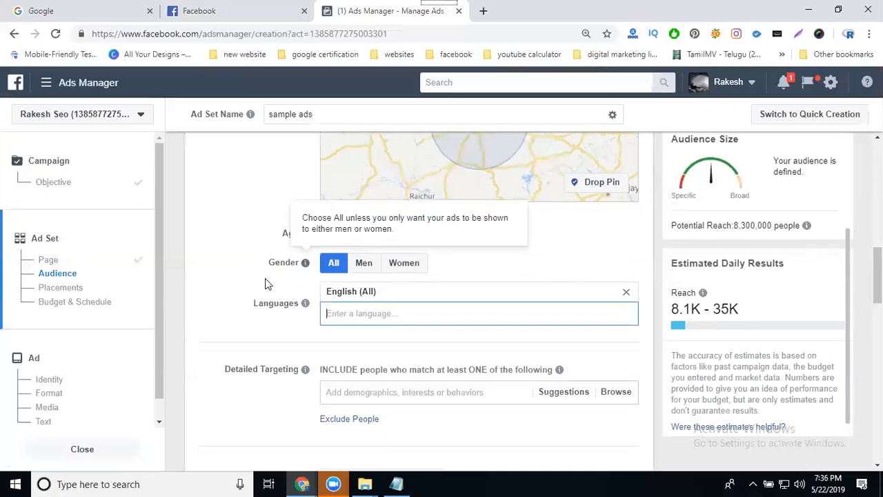
Add the Digital marketing interest under Detailed Targeting.
{"action": "scroll", "coordinate": [265, 278], "scroll_direction": "down", "scroll_amount": 2}
{"action": "left_click", "coordinate": [378, 268]}
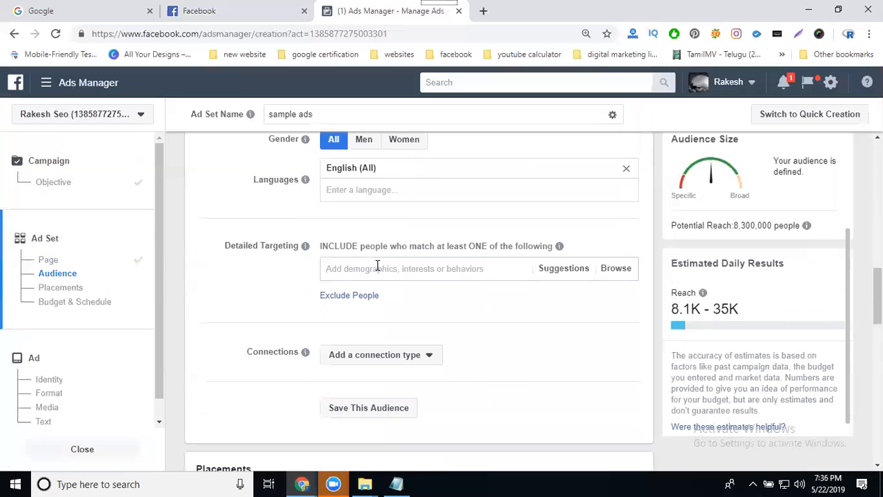
{"action": "type", "text": "digital marketing"}
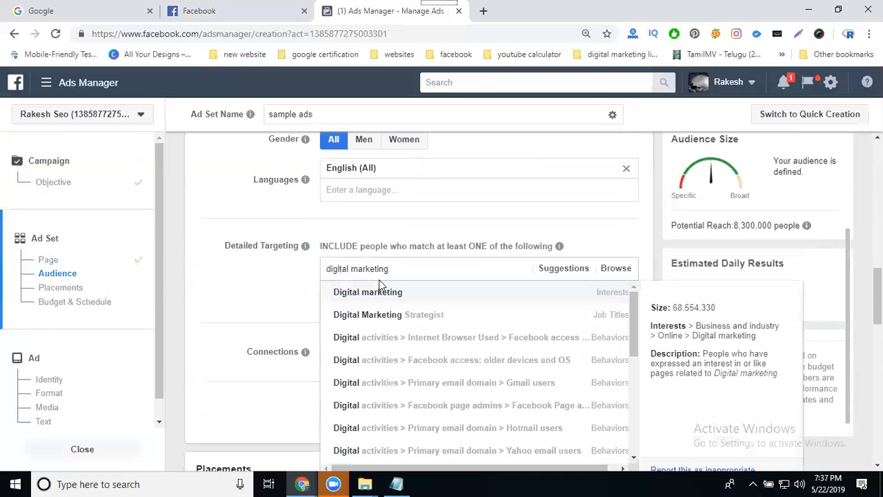
{"action": "left_click", "coordinate": [416, 293]}
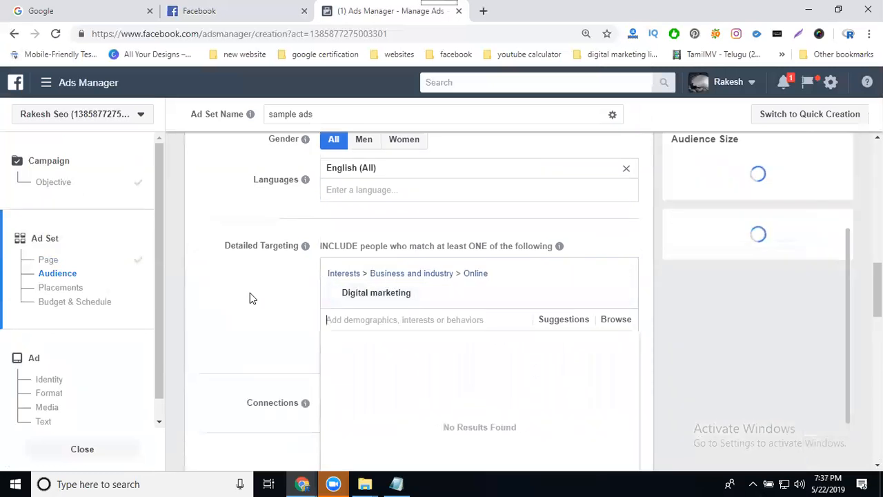
{"action": "mouse_move", "coordinate": [449, 298]}
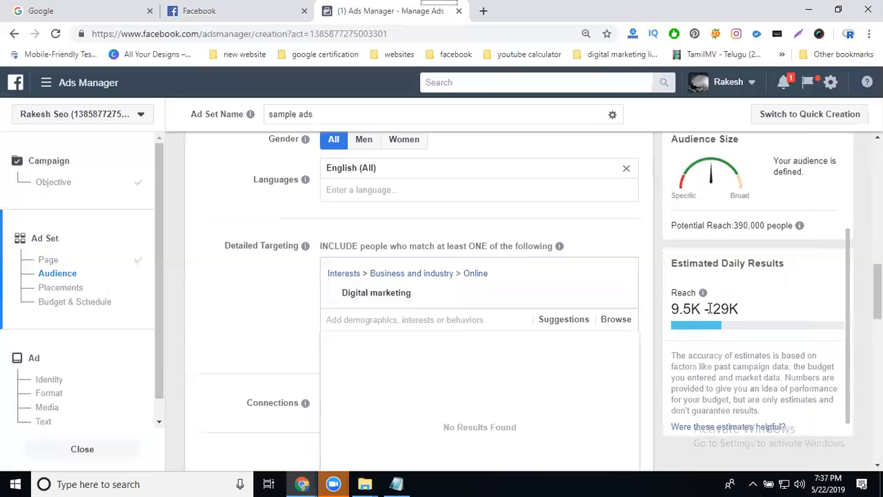
{"action": "left_click", "coordinate": [207, 260]}
Add a Facebook Pages connection that excludes people who like your Page.
{"action": "scroll", "coordinate": [207, 260], "scroll_direction": "down", "scroll_amount": 4}
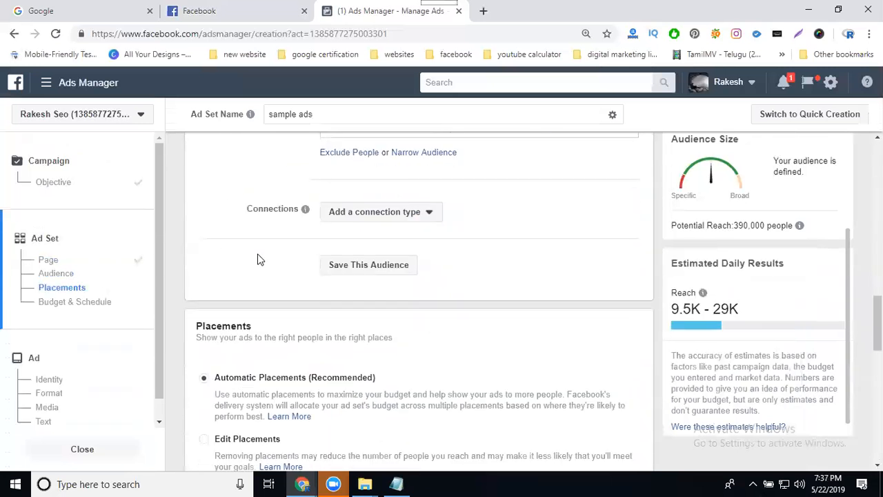
{"action": "left_click", "coordinate": [362, 218]}
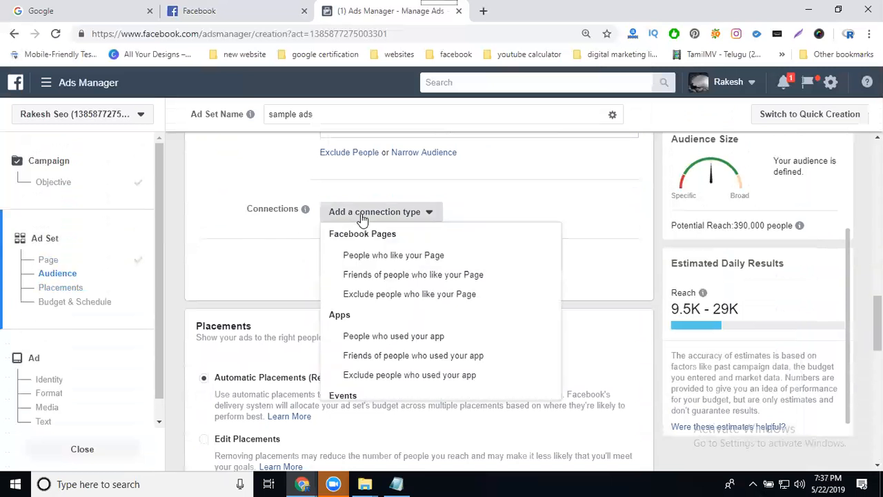
{"action": "left_click", "coordinate": [373, 296]}
{"action": "scroll", "coordinate": [247, 237], "scroll_direction": "up", "scroll_amount": 2}
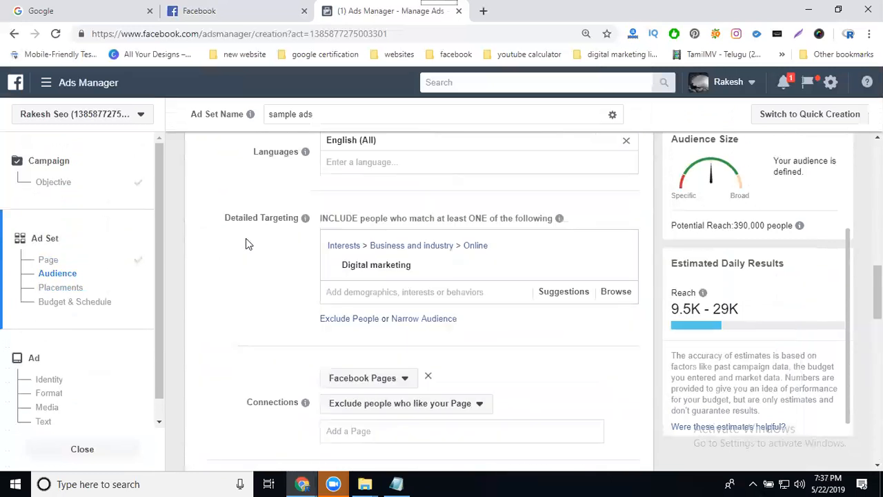
{"action": "scroll", "coordinate": [245, 238], "scroll_direction": "up", "scroll_amount": 5}
{"action": "mouse_move", "coordinate": [307, 236]}
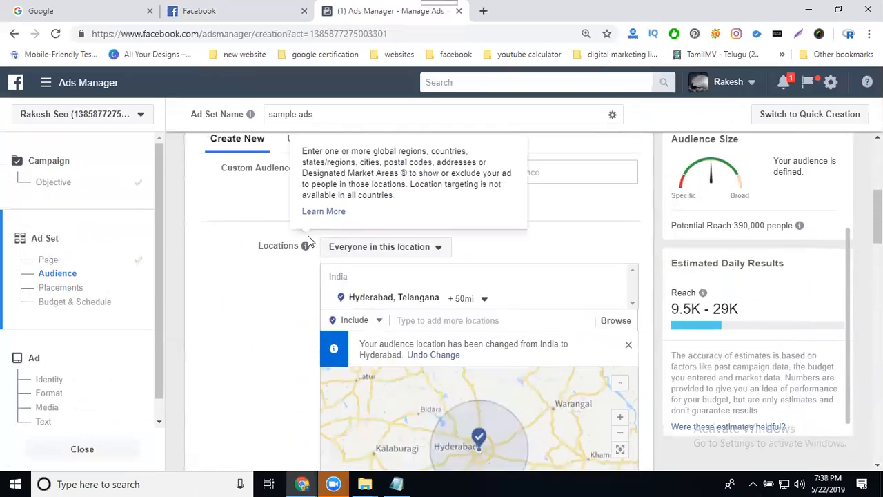
{"action": "scroll", "coordinate": [307, 235], "scroll_direction": "up", "scroll_amount": 2}
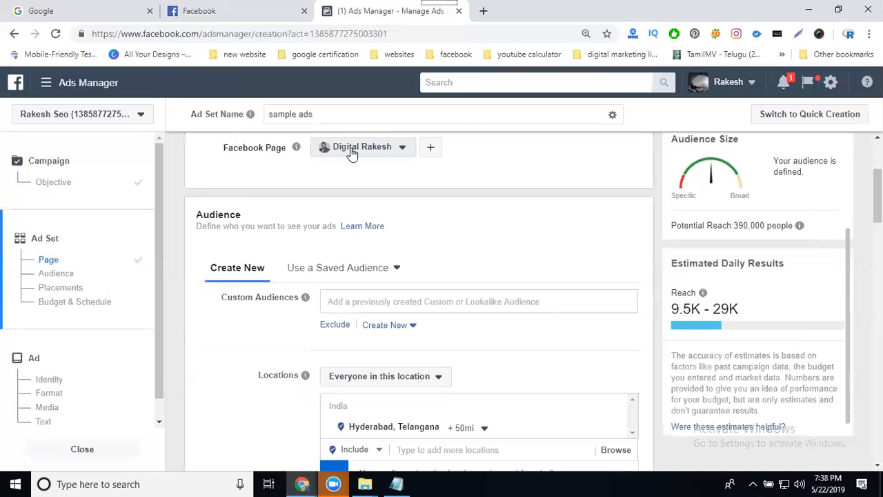
Exclude people who like the Digital Rakesh page by adding it to the Facebook Pages connection.
{"action": "scroll", "coordinate": [227, 221], "scroll_direction": "down", "scroll_amount": 10}
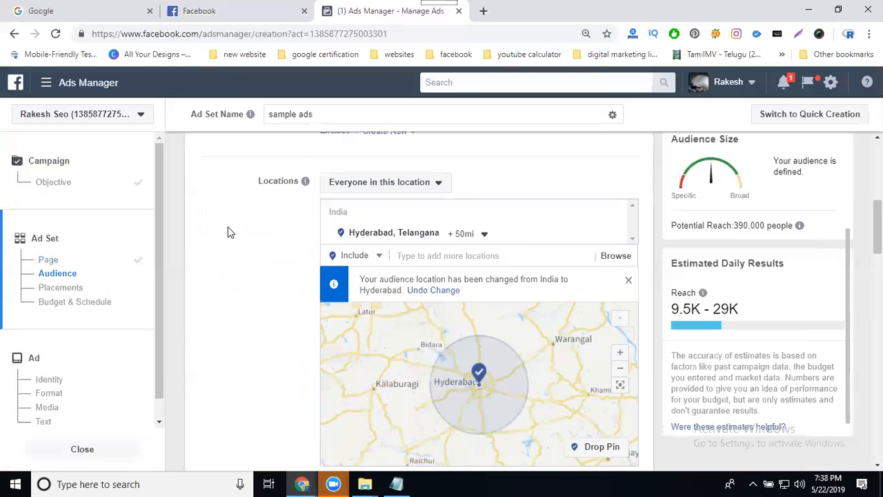
{"action": "scroll", "coordinate": [234, 234], "scroll_direction": "down", "scroll_amount": 3}
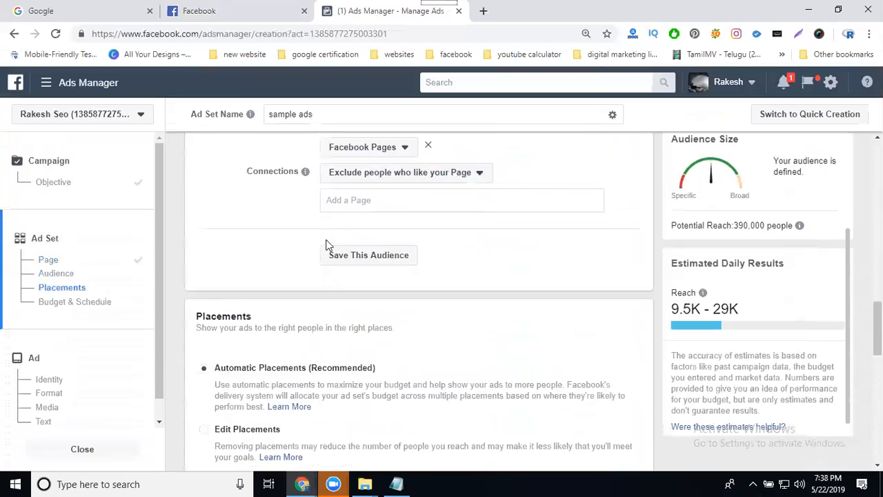
{"action": "left_click", "coordinate": [357, 198]}
{"action": "type", "text": "digi"}
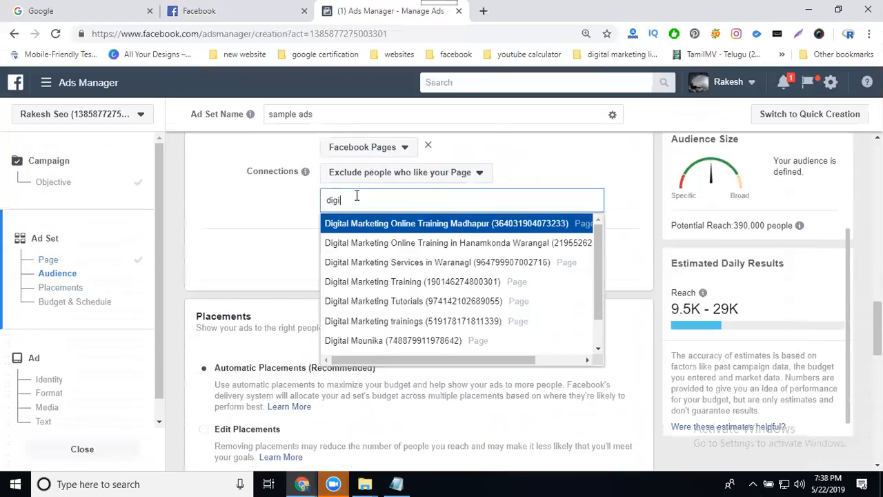
{"action": "type", "text": "tal rak"}
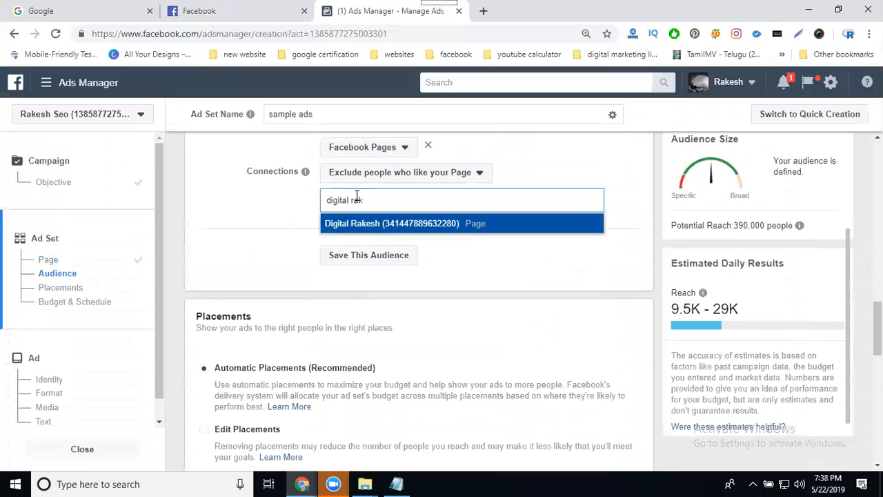
{"action": "left_click", "coordinate": [404, 224]}
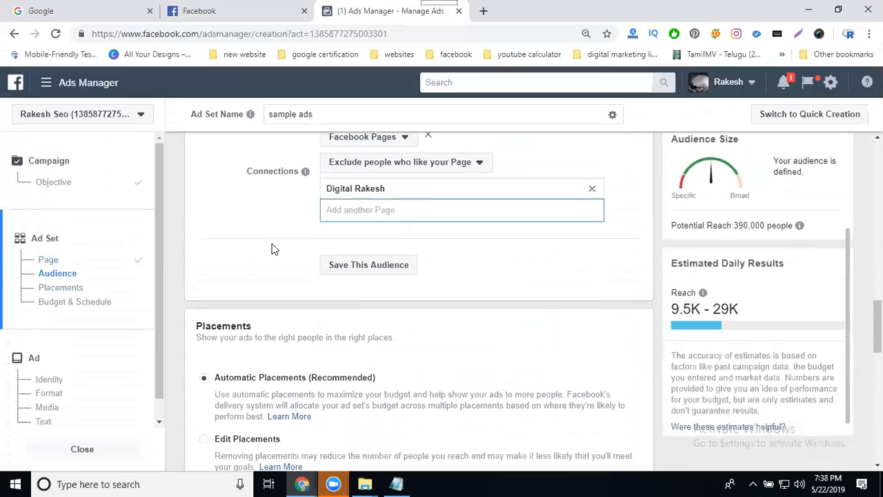
Save the current audience targeting as a saved audience under its default name.
{"action": "scroll", "coordinate": [259, 239], "scroll_direction": "up", "scroll_amount": 1}
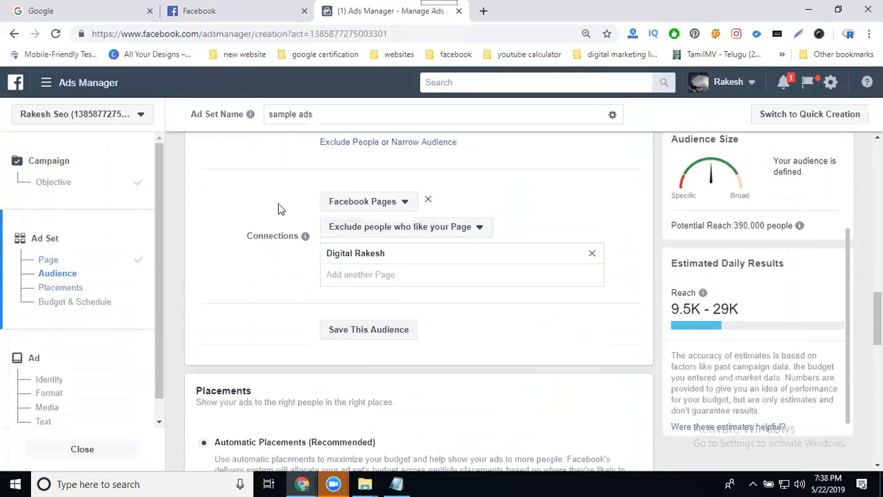
{"action": "left_click", "coordinate": [342, 207]}
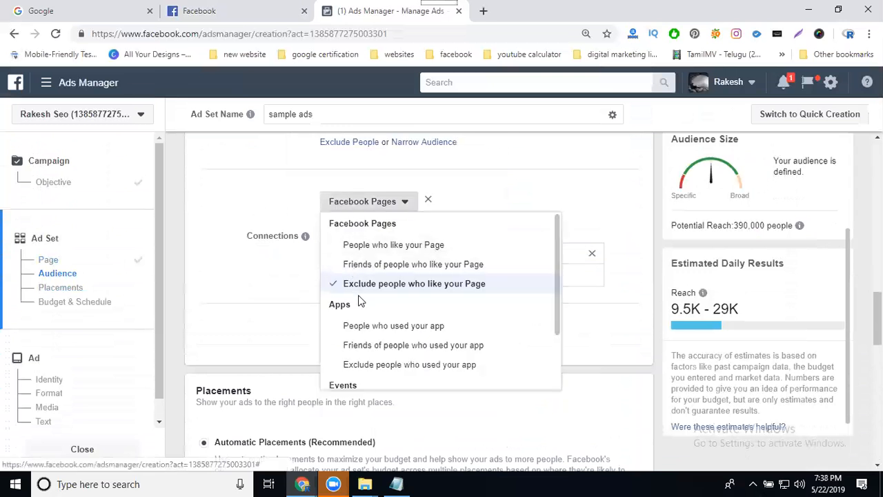
{"action": "scroll", "coordinate": [360, 298], "scroll_direction": "down", "scroll_amount": 1}
{"action": "scroll", "coordinate": [356, 296], "scroll_direction": "up", "scroll_amount": 1}
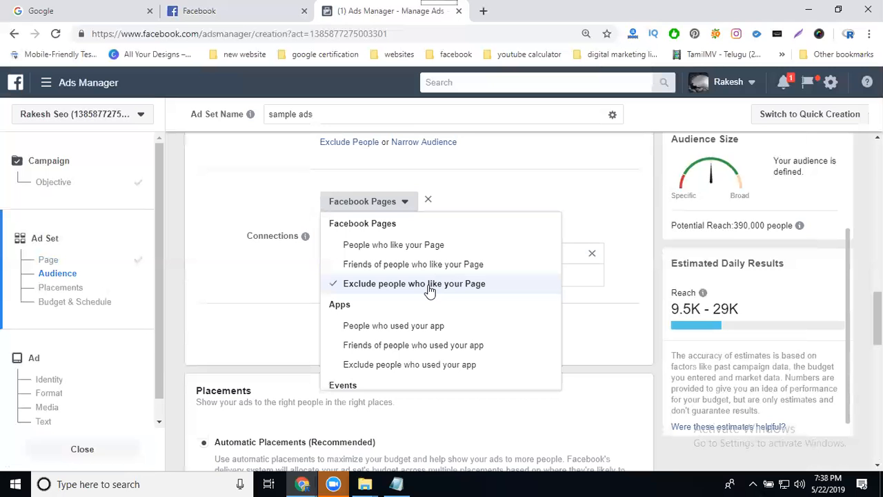
{"action": "left_click", "coordinate": [247, 293]}
{"action": "left_click", "coordinate": [366, 330]}
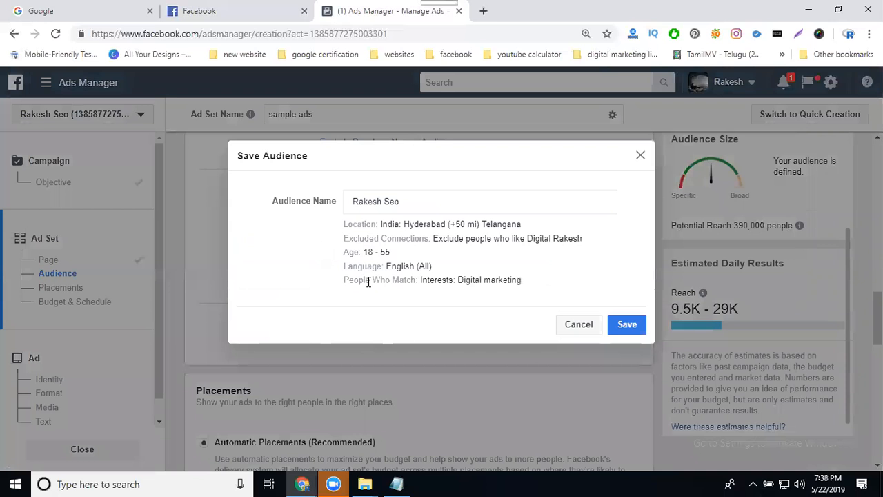
{"action": "left_click", "coordinate": [633, 331]}
Set Optimization for Ad Delivery to Reach (Recommended).
{"action": "scroll", "coordinate": [607, 302], "scroll_direction": "up", "scroll_amount": 5}
{"action": "scroll", "coordinate": [607, 307], "scroll_direction": "up", "scroll_amount": 2}
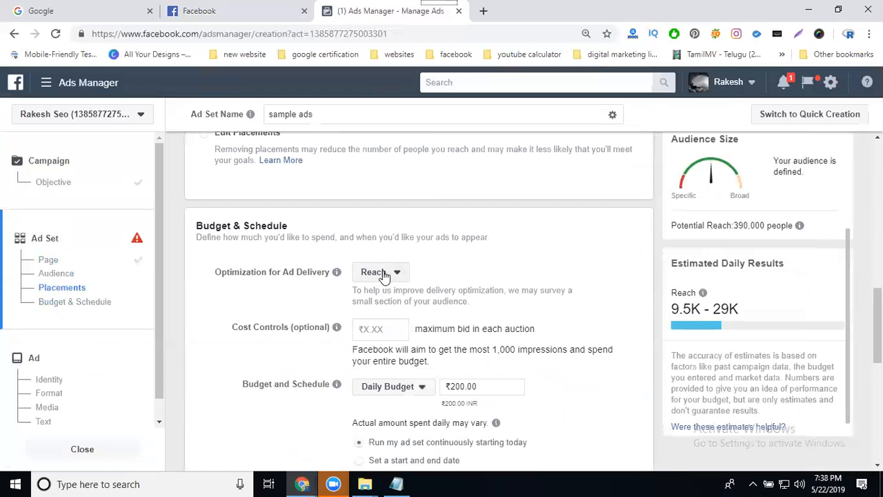
{"action": "left_click", "coordinate": [381, 272]}
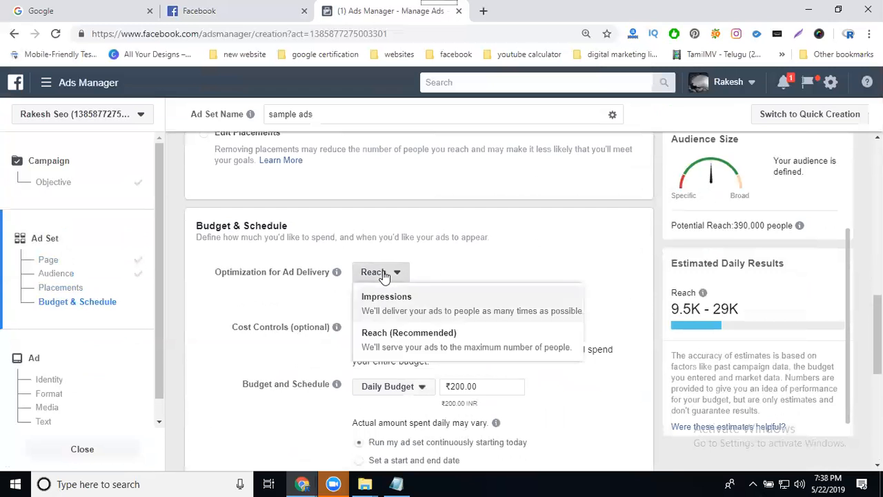
{"action": "left_click", "coordinate": [400, 343]}
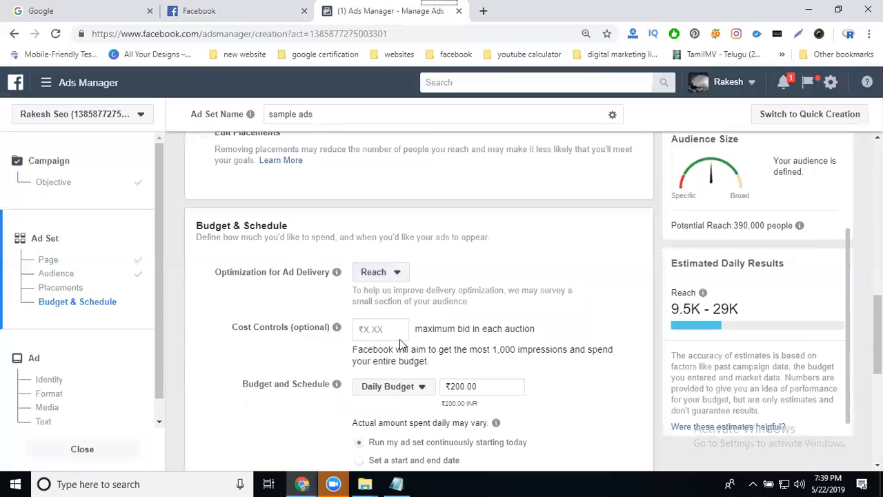
Set the daily budget to ₹35.
{"action": "scroll", "coordinate": [331, 314], "scroll_direction": "down", "scroll_amount": 2}
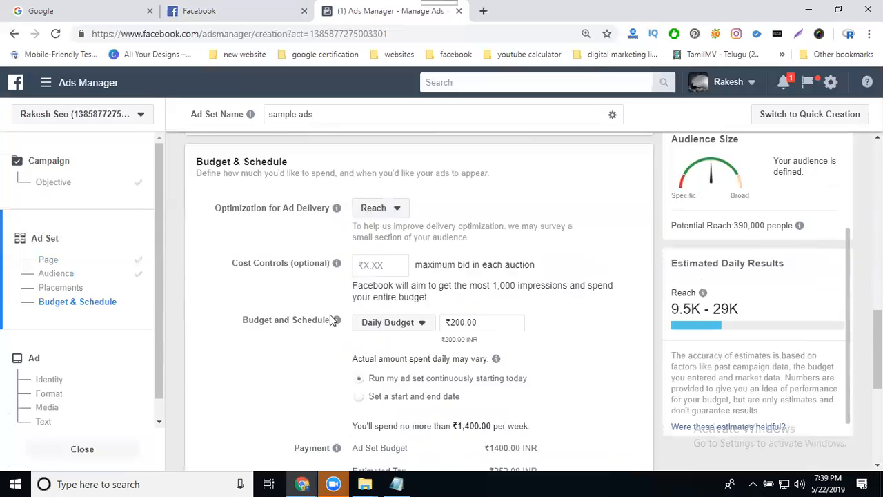
{"action": "triple_click", "coordinate": [461, 256]}
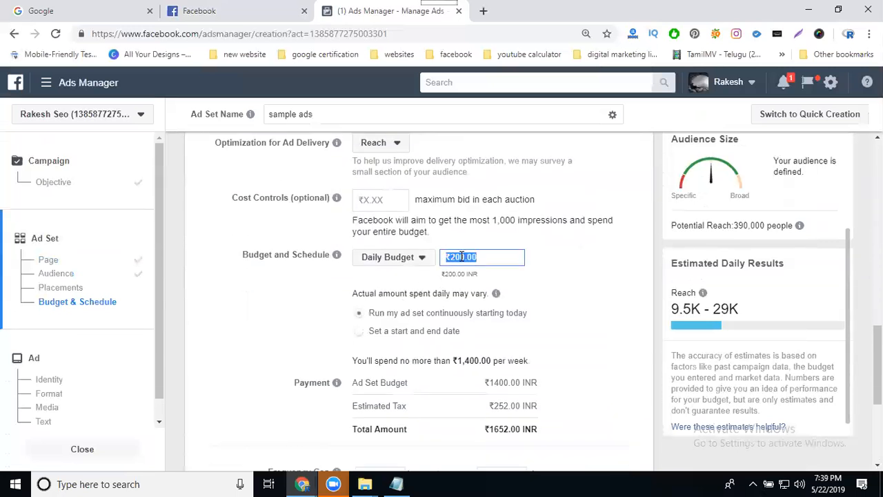
{"action": "type", "text": "35"}
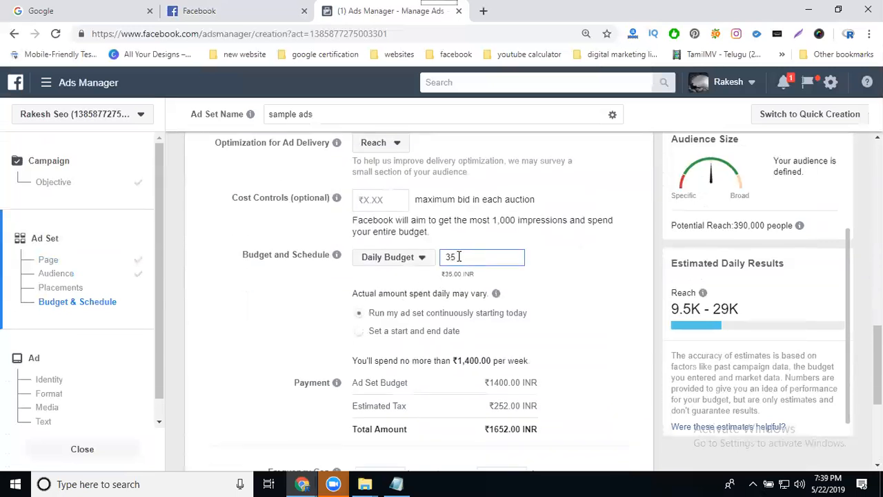
{"action": "left_click", "coordinate": [581, 268]}
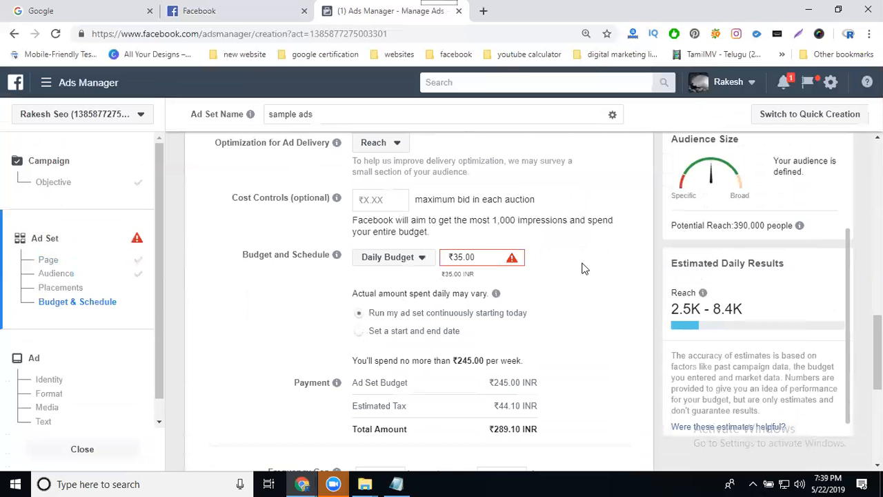
Set the daily budget to ₹40.
{"action": "left_click", "coordinate": [472, 254]}
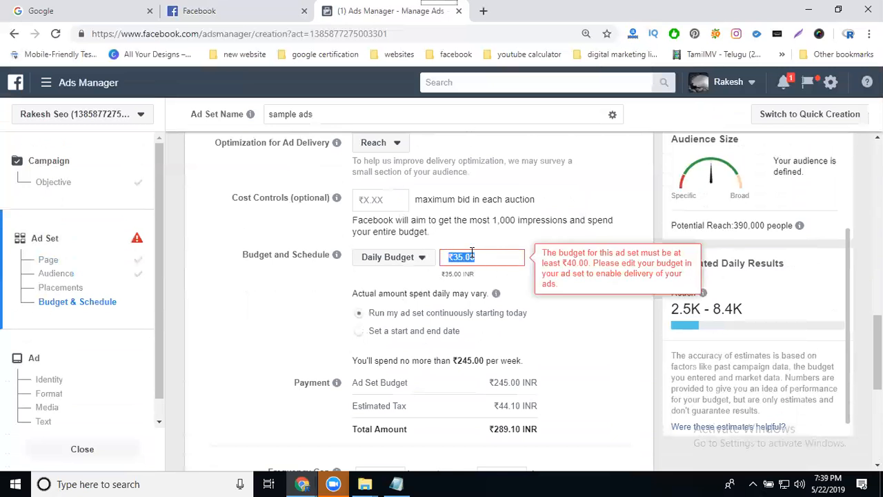
{"action": "type", "text": "40"}
{"action": "left_click", "coordinate": [570, 322]}
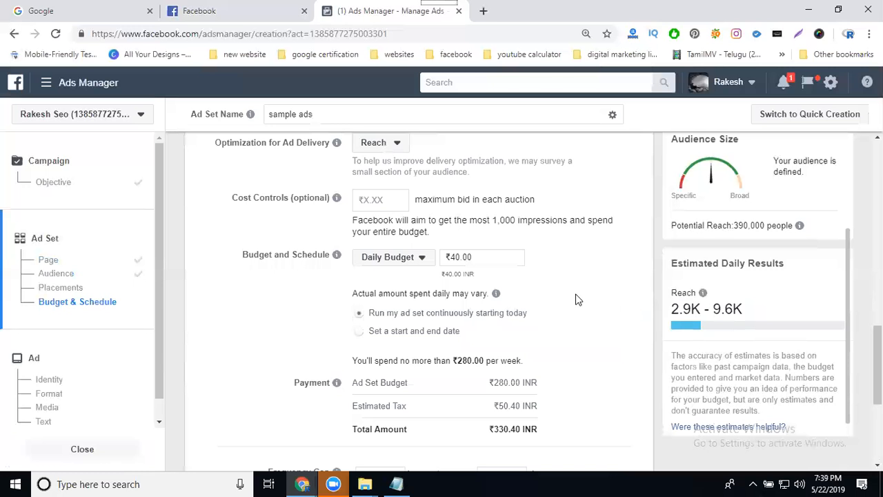
Set the frequency cap to 1 impression every 4 days.
{"action": "scroll", "coordinate": [578, 299], "scroll_direction": "down", "scroll_amount": 2}
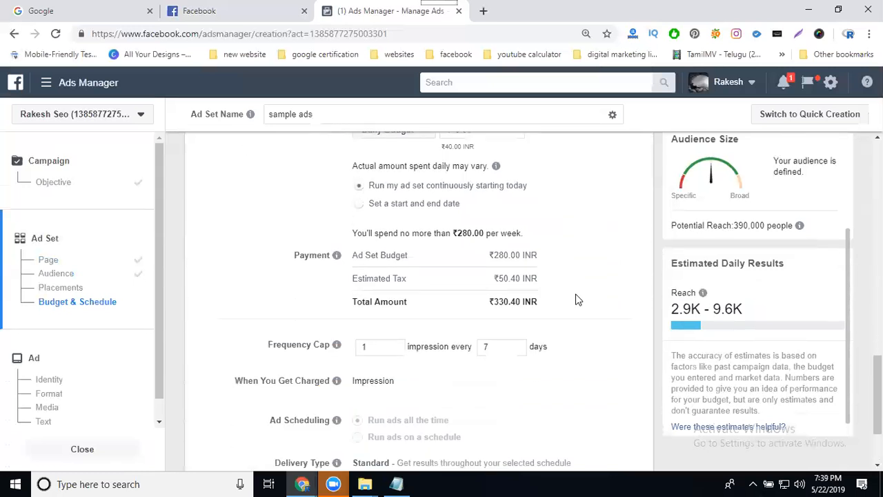
{"action": "triple_click", "coordinate": [517, 275]}
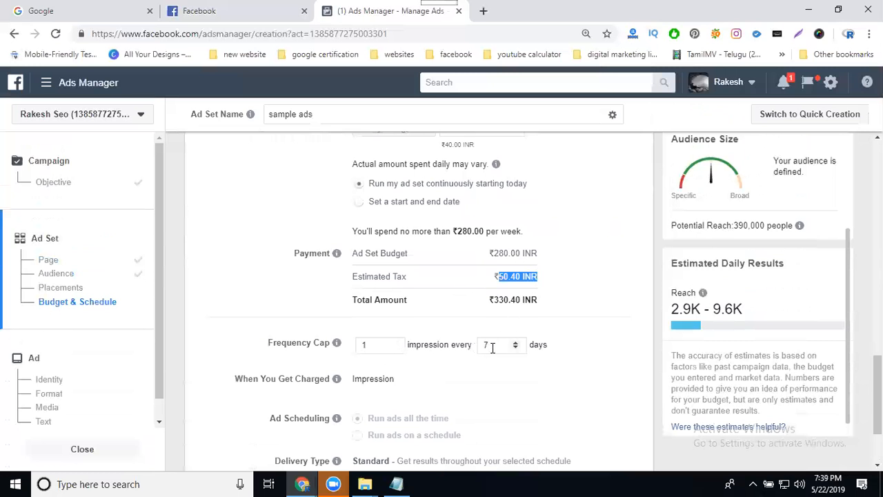
{"action": "left_click", "coordinate": [514, 347]}
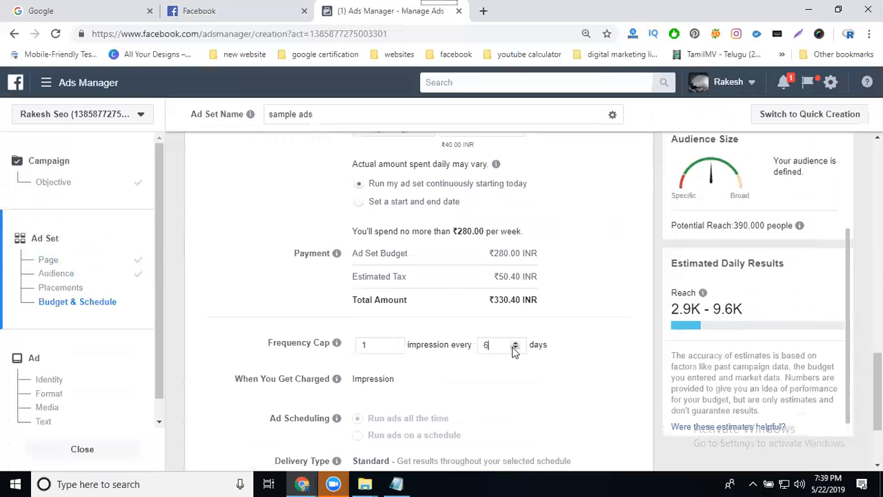
{"action": "left_click", "coordinate": [514, 347]}
{"action": "left_click", "coordinate": [515, 347]}
Continue from the ad set settings to the ad setup.
{"action": "scroll", "coordinate": [507, 256], "scroll_direction": "up", "scroll_amount": 2}
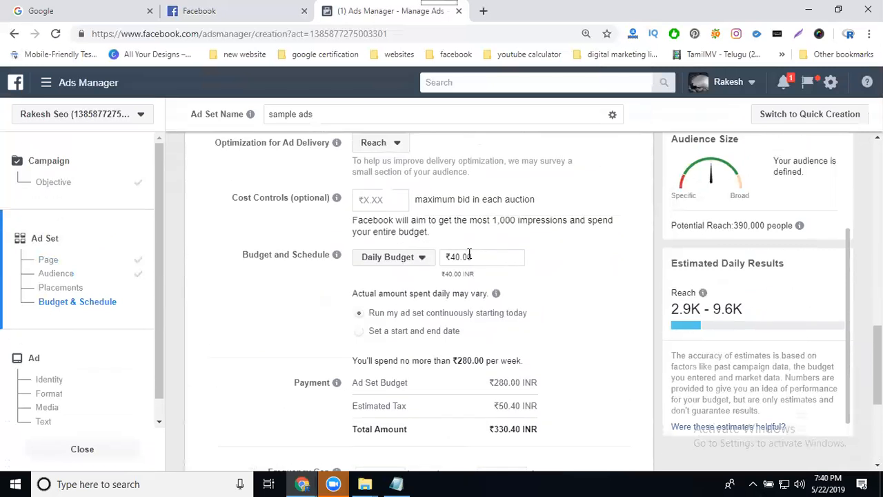
{"action": "scroll", "coordinate": [504, 261], "scroll_direction": "down", "scroll_amount": 2}
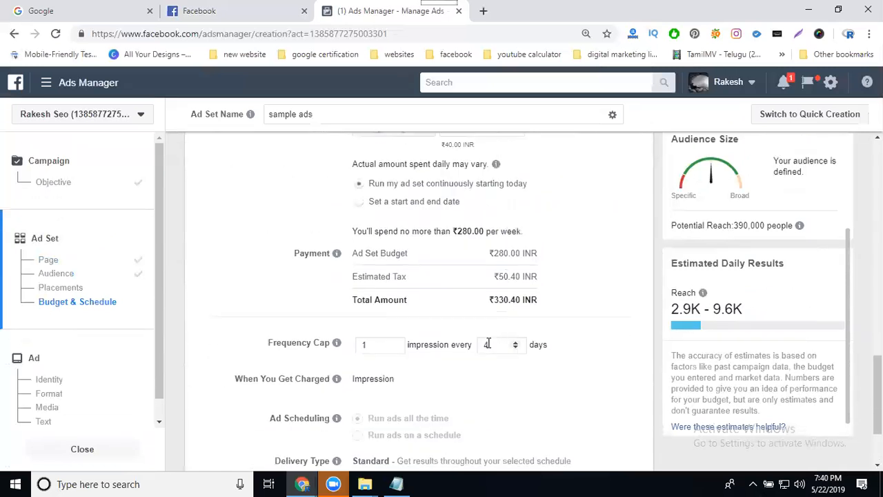
{"action": "scroll", "coordinate": [600, 300], "scroll_direction": "up", "scroll_amount": 3}
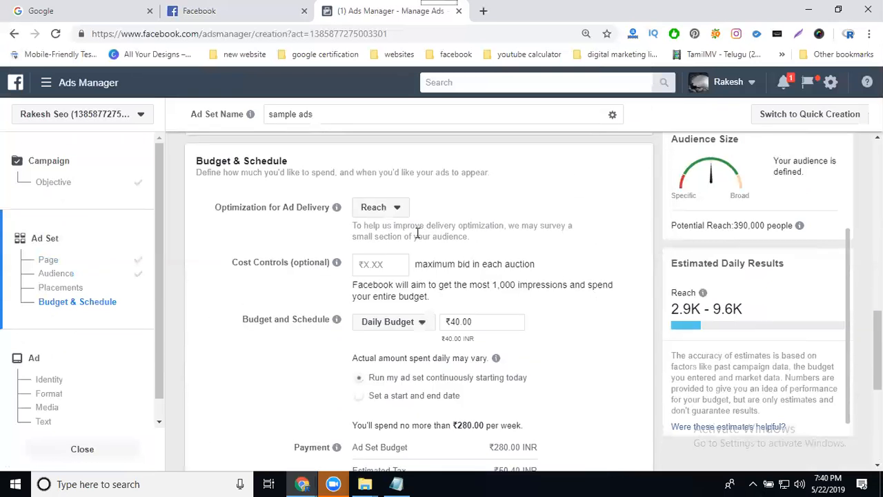
{"action": "scroll", "coordinate": [378, 263], "scroll_direction": "down", "scroll_amount": 4}
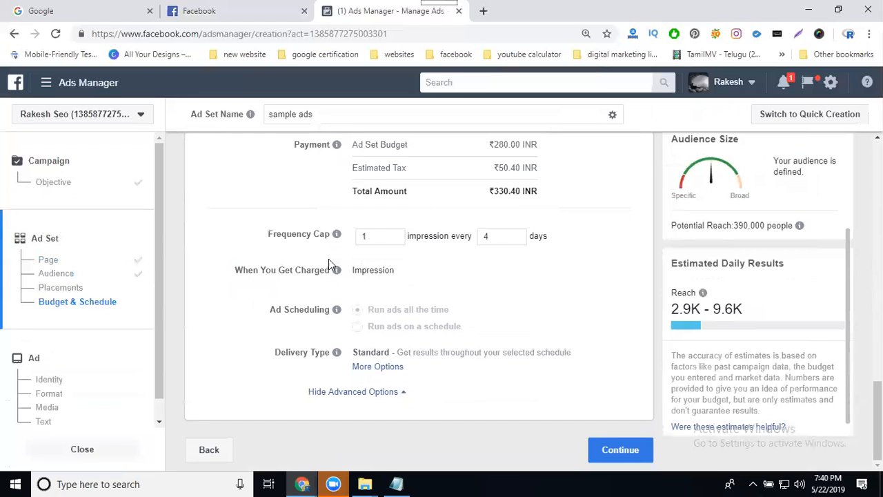
{"action": "left_click", "coordinate": [208, 15]}
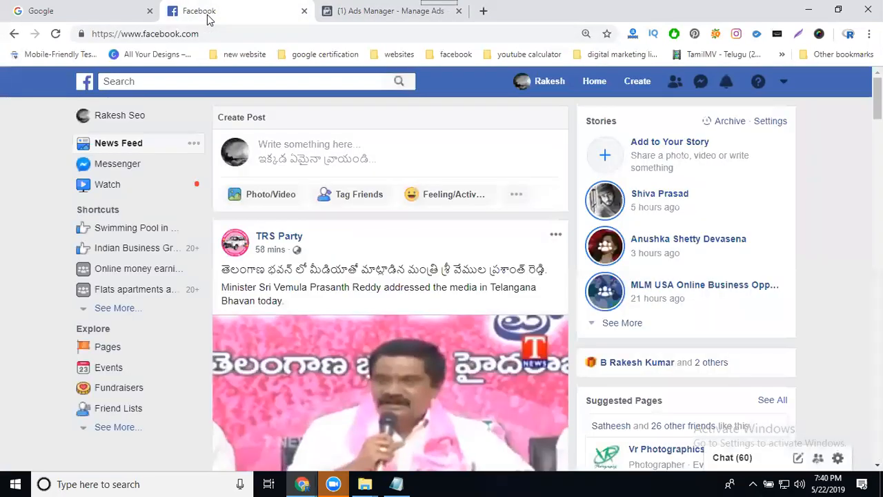
{"action": "scroll", "coordinate": [338, 178], "scroll_direction": "down", "scroll_amount": 8}
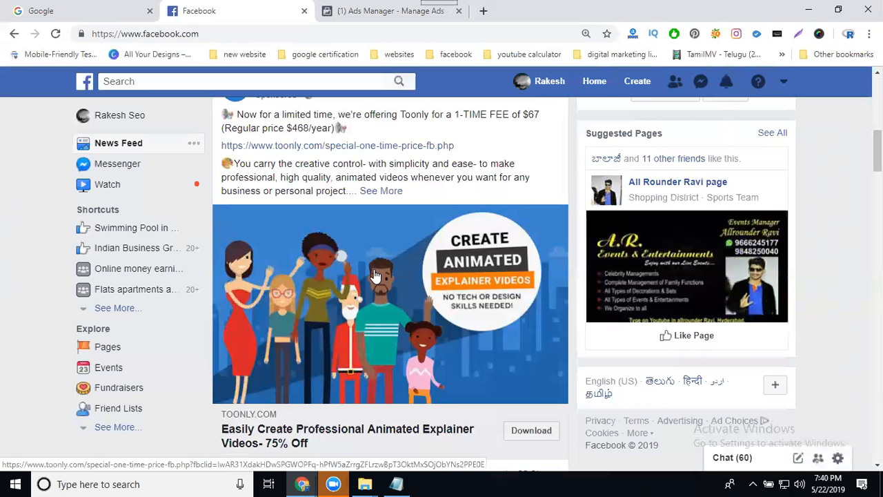
{"action": "left_click", "coordinate": [388, 10]}
{"action": "mouse_move", "coordinate": [701, 309]}
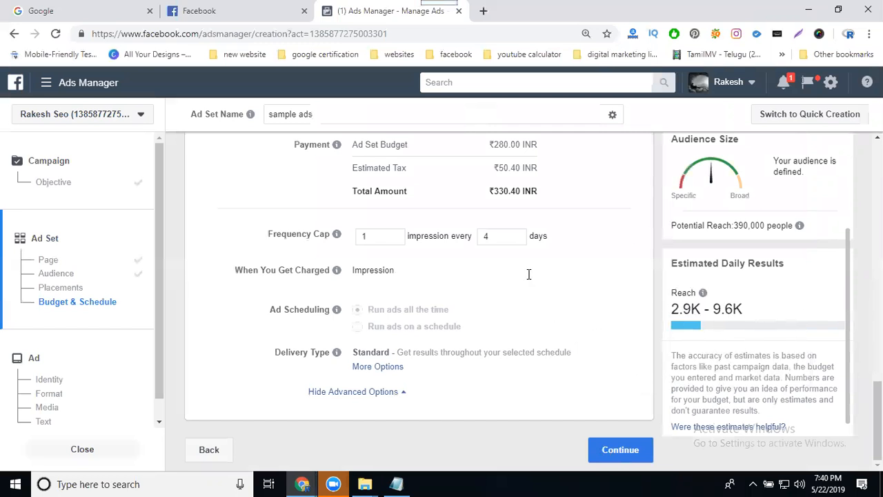
{"action": "left_click", "coordinate": [620, 451]}
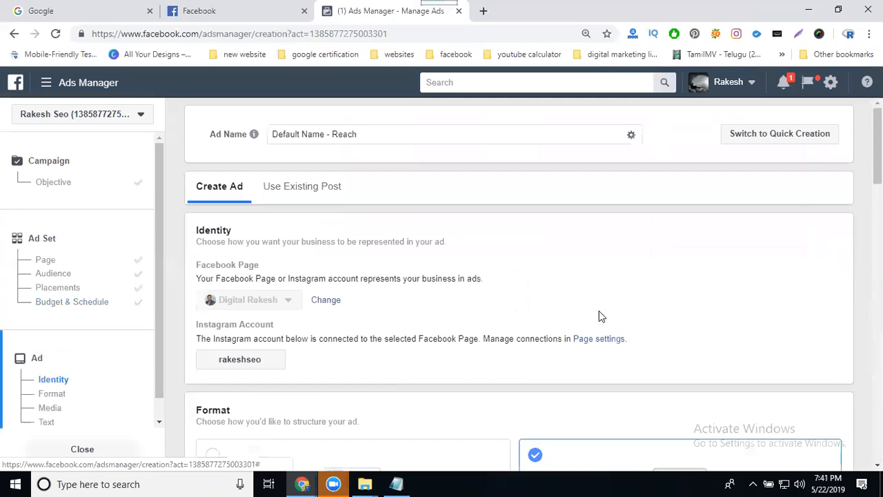
Review the ad's identity, format, media, text and preview placement options.
{"action": "scroll", "coordinate": [585, 327], "scroll_direction": "down", "scroll_amount": 2}
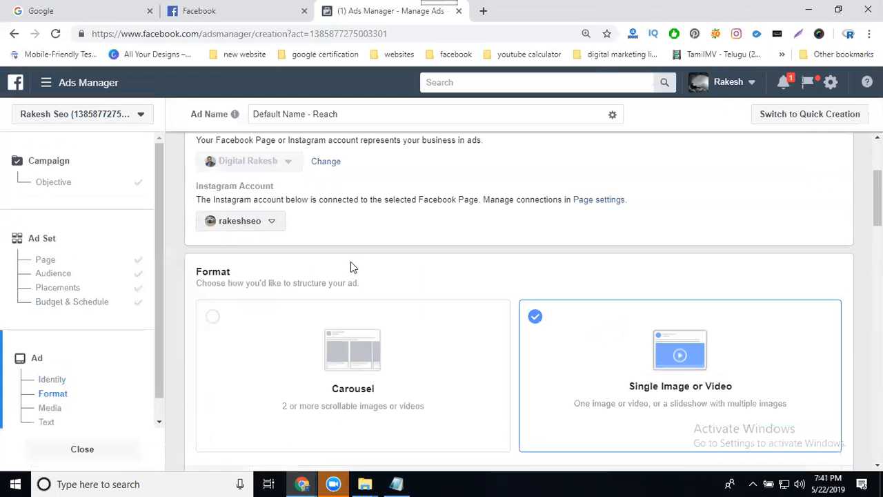
{"action": "scroll", "coordinate": [351, 266], "scroll_direction": "down", "scroll_amount": 2}
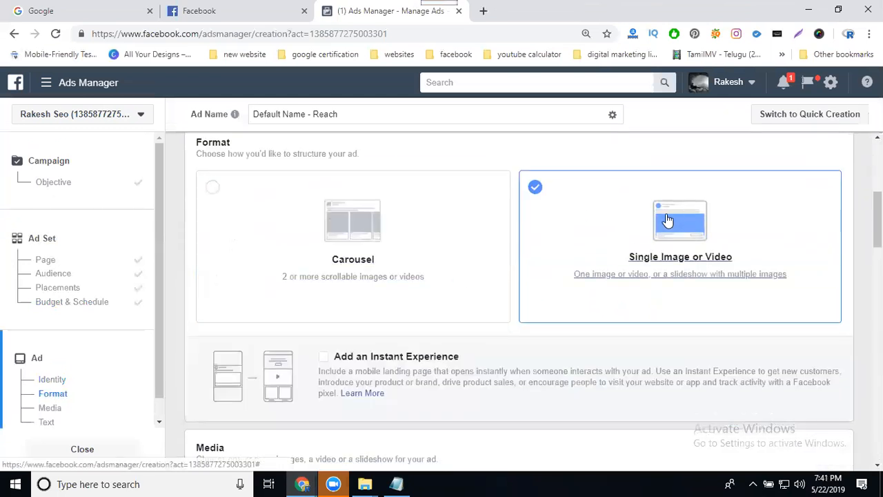
{"action": "scroll", "coordinate": [585, 274], "scroll_direction": "down", "scroll_amount": 1}
{"action": "scroll", "coordinate": [584, 274], "scroll_direction": "down", "scroll_amount": 4}
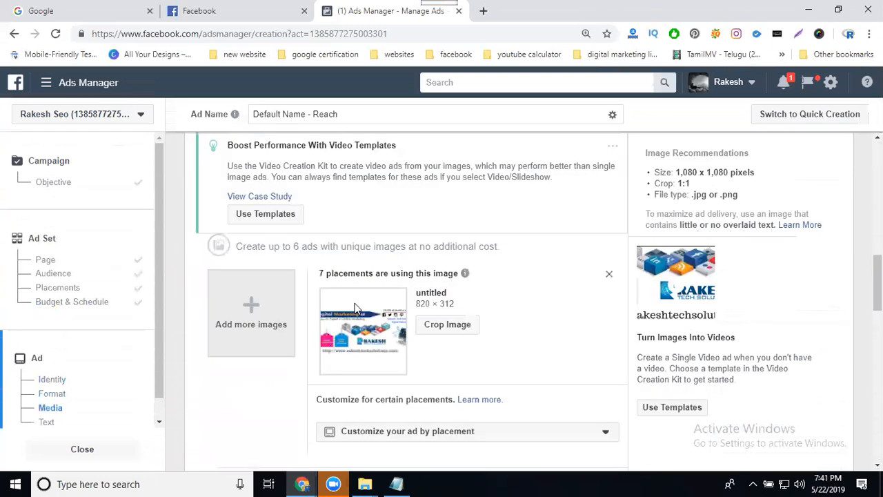
{"action": "scroll", "coordinate": [365, 325], "scroll_direction": "down", "scroll_amount": 5}
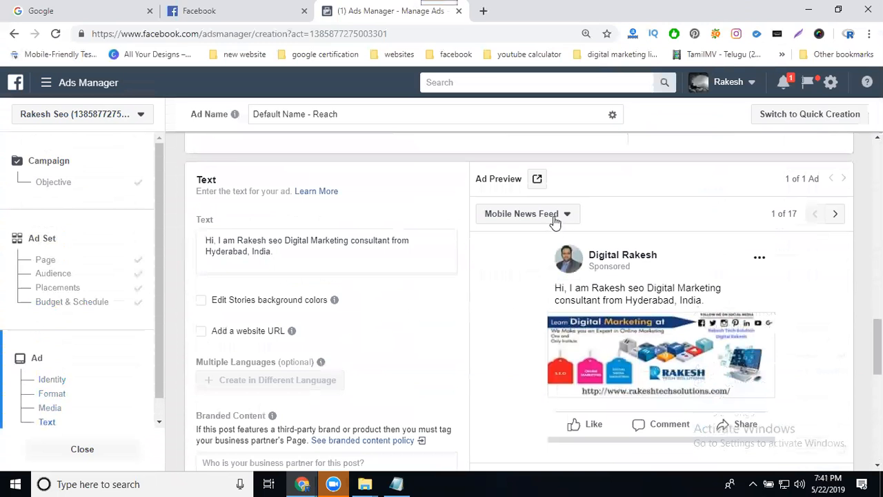
{"action": "left_click", "coordinate": [552, 216]}
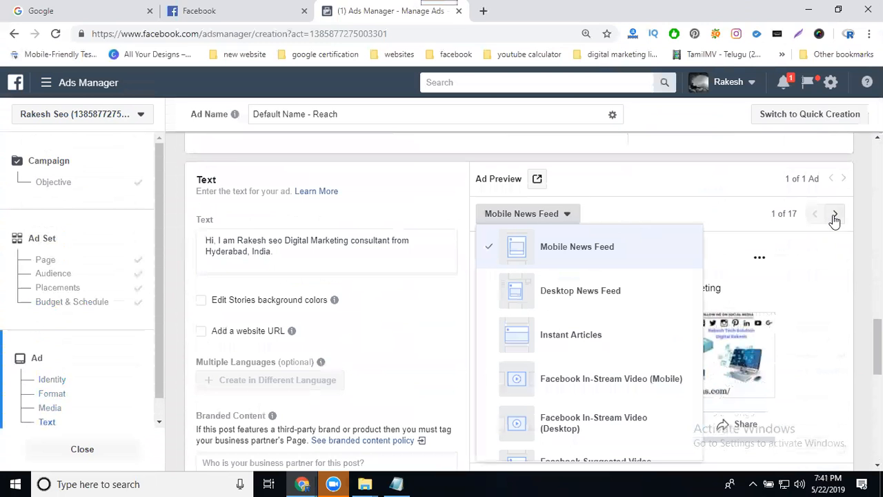
{"action": "scroll", "coordinate": [845, 245], "scroll_direction": "down", "scroll_amount": 1}
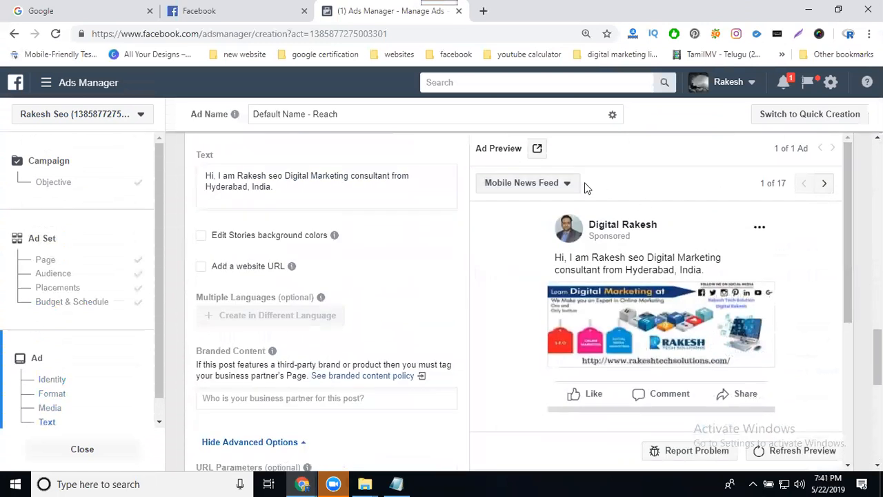
Preview the ad in the Mobile News Feed, Desktop News Feed, Instant Articles and Facebook In-Stream Video (Mobile) placements.
{"action": "left_click", "coordinate": [555, 184]}
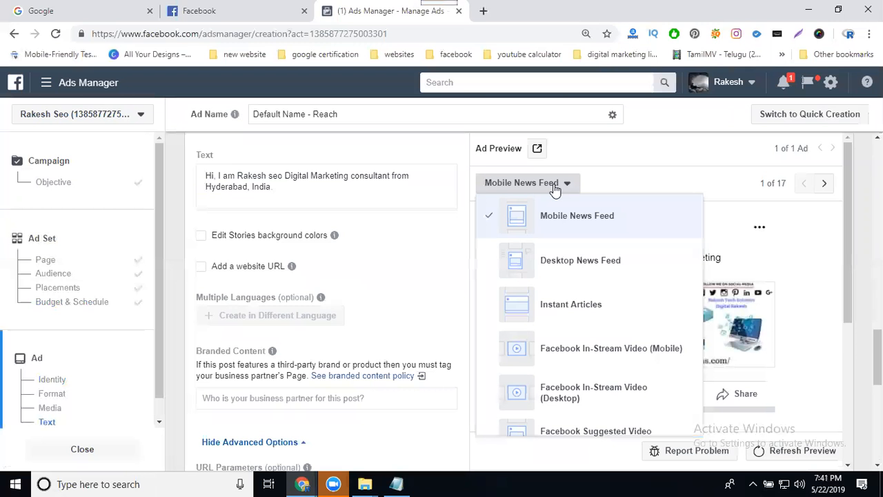
{"action": "left_click", "coordinate": [556, 270]}
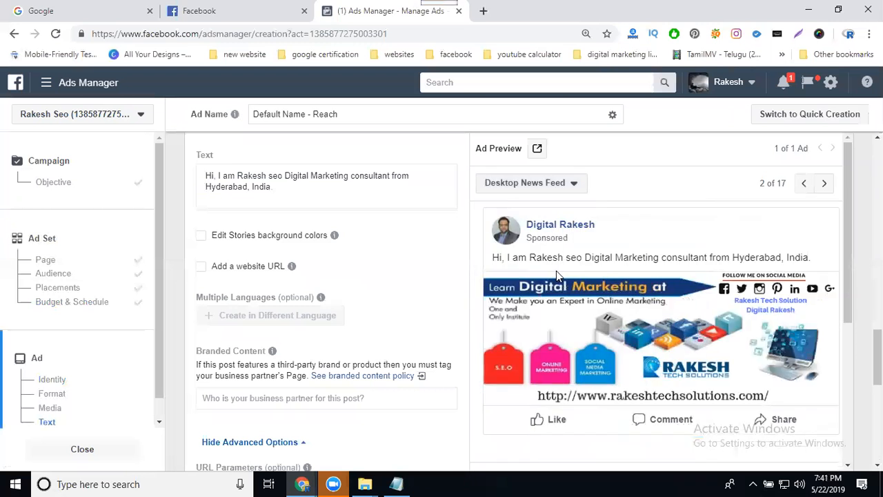
{"action": "left_click", "coordinate": [548, 185]}
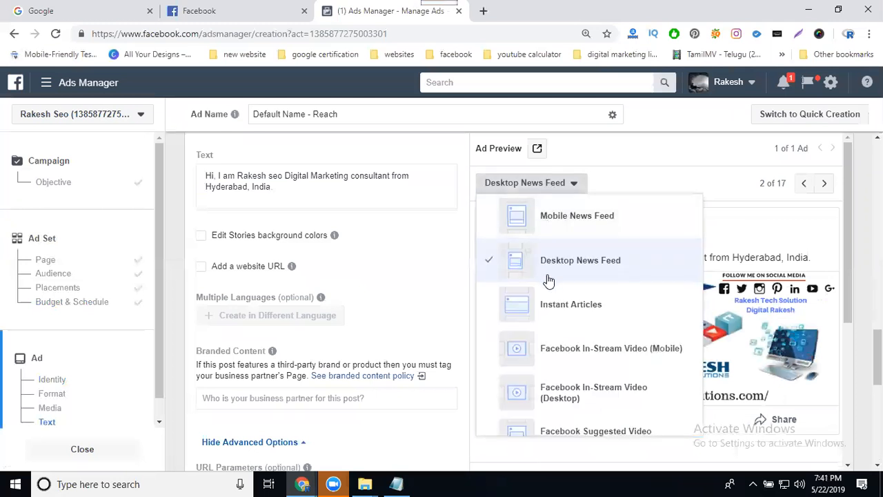
{"action": "left_click", "coordinate": [550, 307]}
{"action": "left_click", "coordinate": [552, 183]}
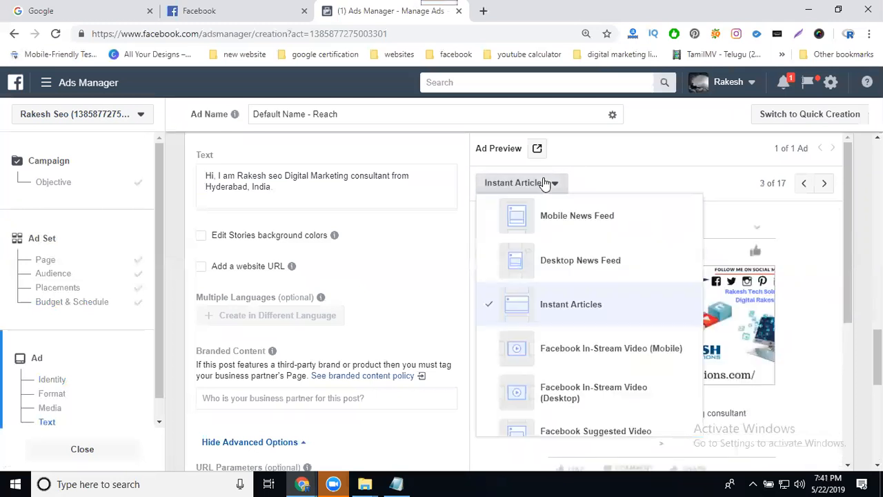
{"action": "left_click", "coordinate": [545, 351]}
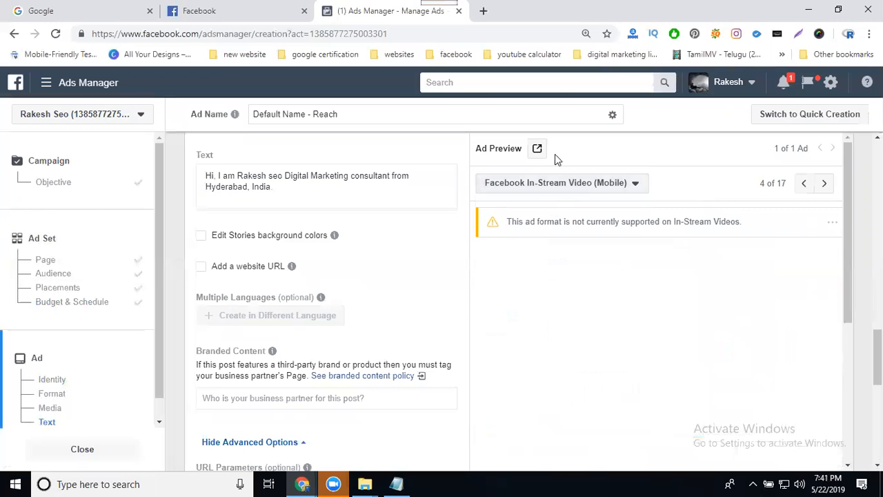
Preview the ad in the Facebook In-Stream Video (Desktop), Suggested Video and Mobile Marketplace placements.
{"action": "left_click", "coordinate": [556, 183]}
{"action": "left_click", "coordinate": [569, 397]}
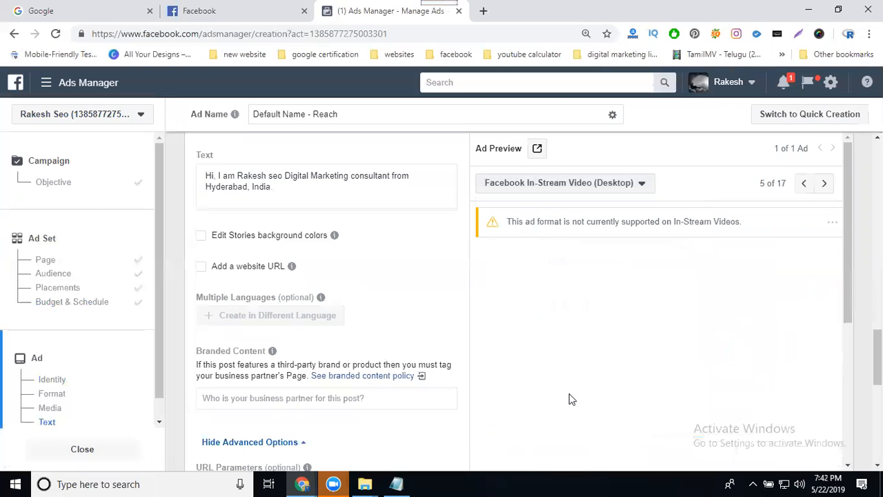
{"action": "left_click", "coordinate": [560, 188]}
{"action": "scroll", "coordinate": [559, 304], "scroll_direction": "down", "scroll_amount": 2}
{"action": "left_click", "coordinate": [558, 306]}
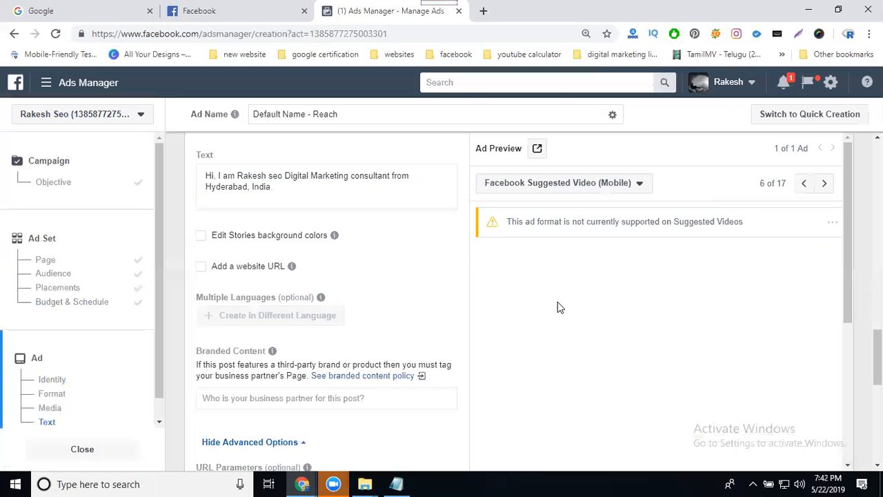
{"action": "left_click", "coordinate": [557, 182]}
{"action": "scroll", "coordinate": [576, 277], "scroll_direction": "down", "scroll_amount": 2}
{"action": "scroll", "coordinate": [576, 277], "scroll_direction": "down", "scroll_amount": 1}
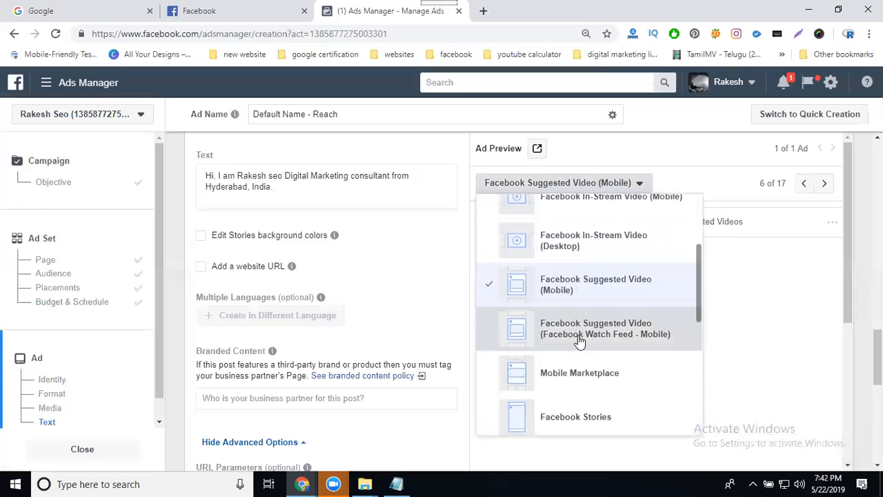
{"action": "left_click", "coordinate": [578, 337]}
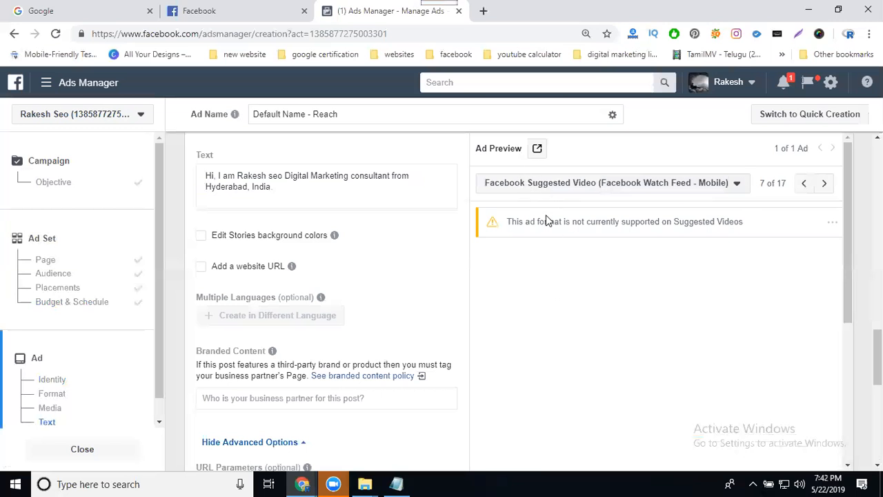
{"action": "scroll", "coordinate": [581, 193], "scroll_direction": "up", "scroll_amount": 1}
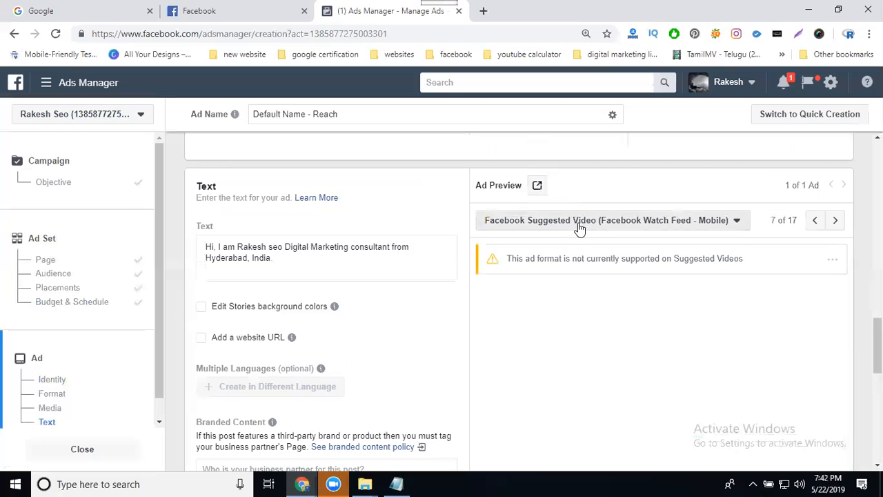
{"action": "left_click", "coordinate": [580, 220]}
{"action": "scroll", "coordinate": [597, 292], "scroll_direction": "down", "scroll_amount": 2}
{"action": "left_click", "coordinate": [593, 331]}
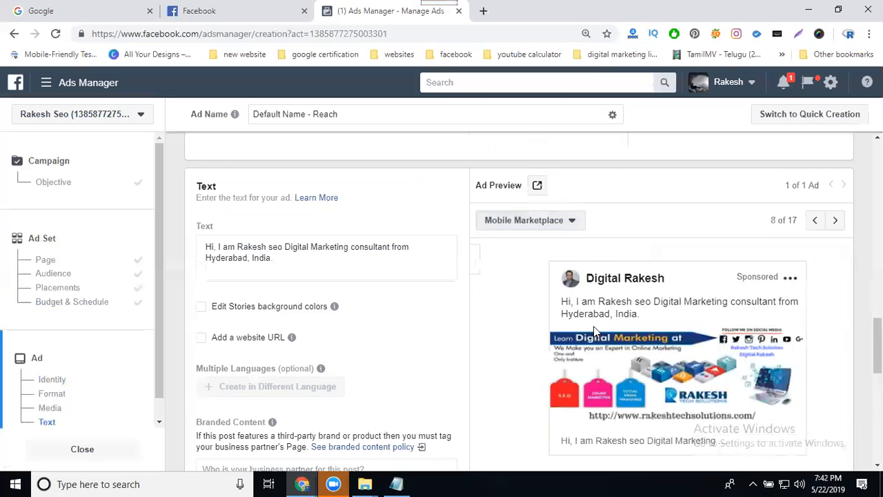
Preview the ad in the Facebook Stories, Instagram Feed, Instagram Stories and Audience Network Interstitial placements.
{"action": "left_click", "coordinate": [543, 222]}
{"action": "scroll", "coordinate": [552, 290], "scroll_direction": "down", "scroll_amount": 2}
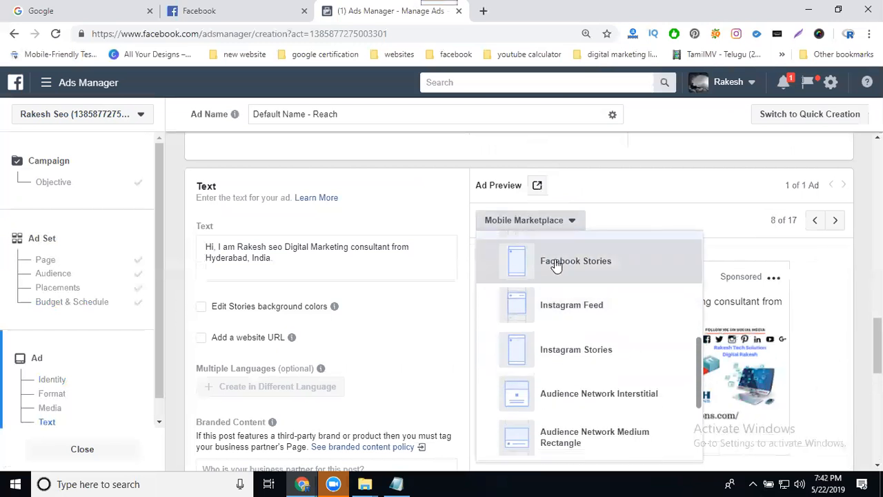
{"action": "left_click", "coordinate": [556, 262]}
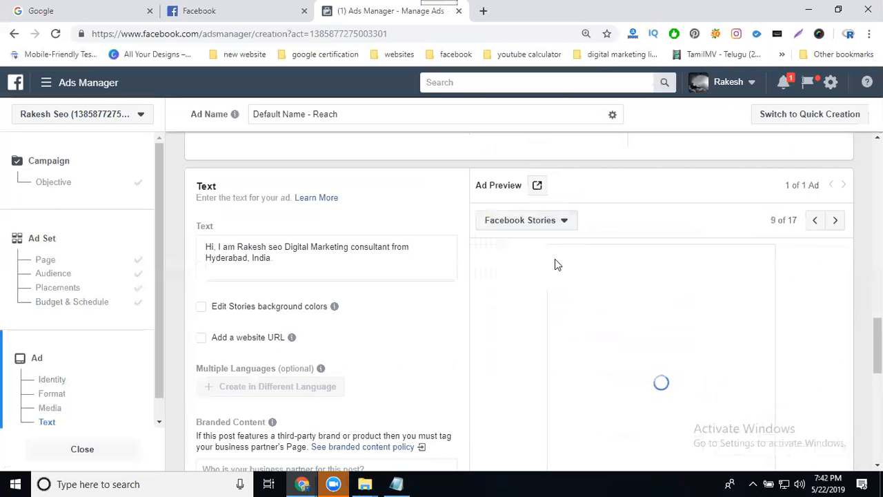
{"action": "scroll", "coordinate": [561, 278], "scroll_direction": "down", "scroll_amount": 1}
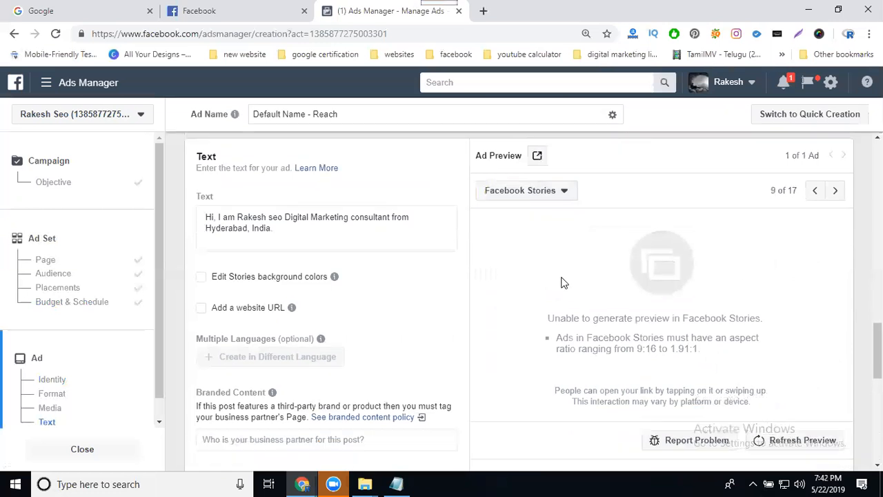
{"action": "scroll", "coordinate": [561, 282], "scroll_direction": "down", "scroll_amount": 1}
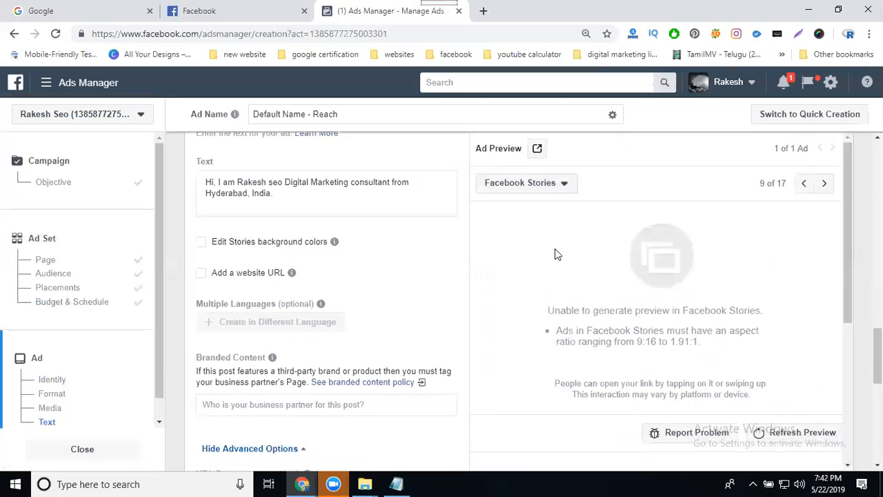
{"action": "left_click", "coordinate": [548, 184]}
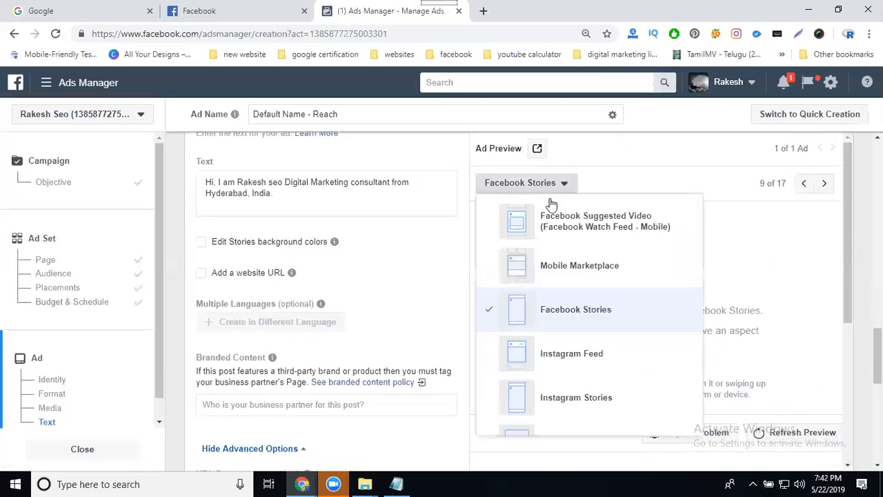
{"action": "left_click", "coordinate": [555, 352]}
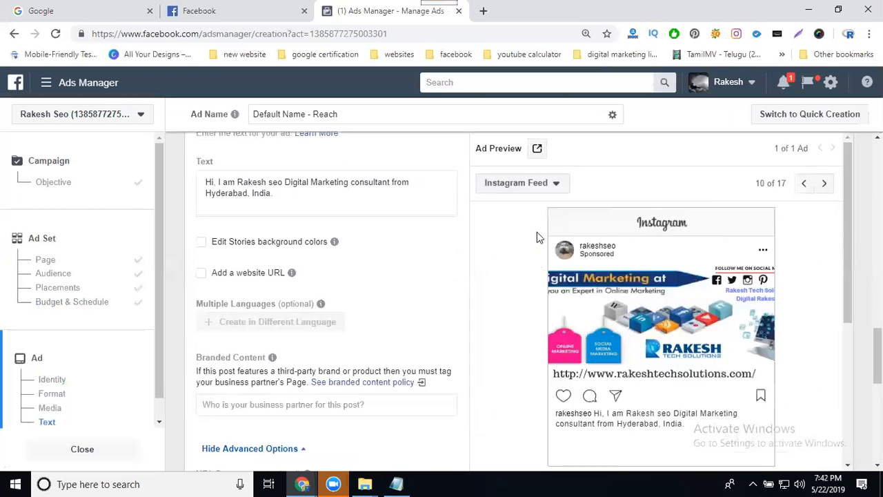
{"action": "left_click", "coordinate": [520, 187]}
{"action": "left_click", "coordinate": [539, 362]}
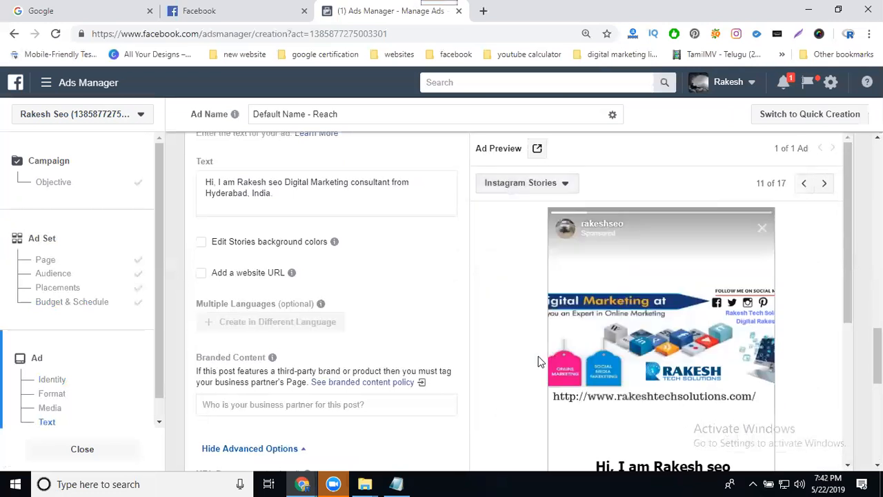
{"action": "left_click", "coordinate": [516, 193]}
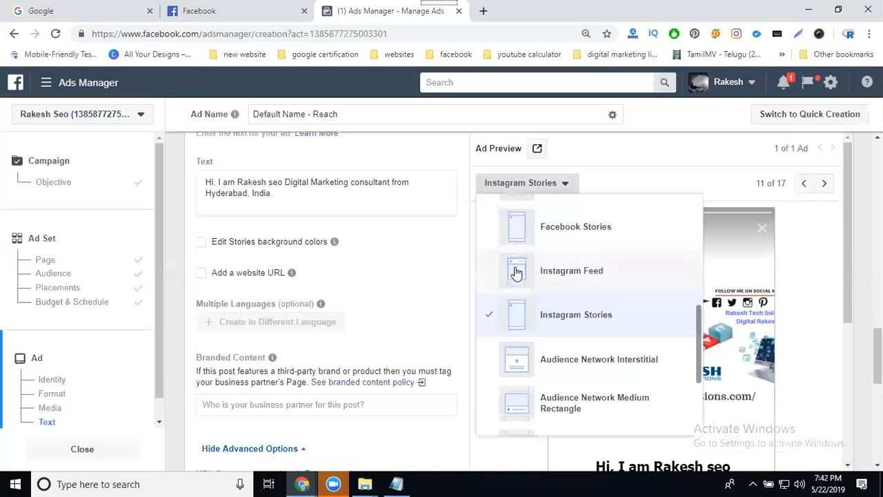
{"action": "scroll", "coordinate": [522, 285], "scroll_direction": "down", "scroll_amount": 2}
{"action": "left_click", "coordinate": [537, 234]}
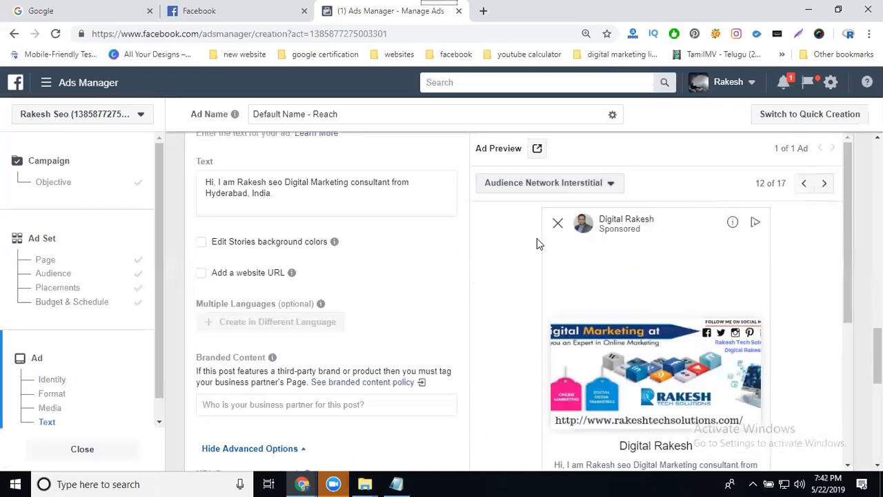
Preview the ad in the remaining Audience Network placements, from Medium Rectangle through In-Stream Video.
{"action": "left_click", "coordinate": [528, 183]}
{"action": "left_click", "coordinate": [529, 353]}
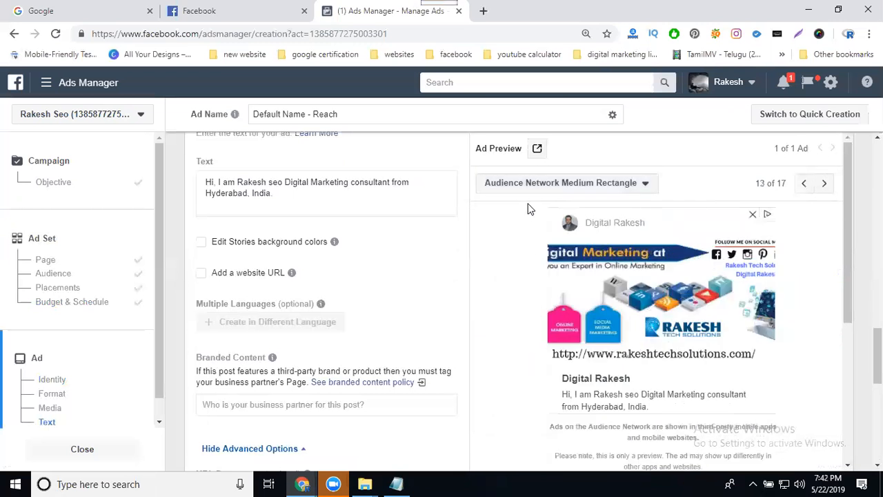
{"action": "left_click", "coordinate": [524, 183]}
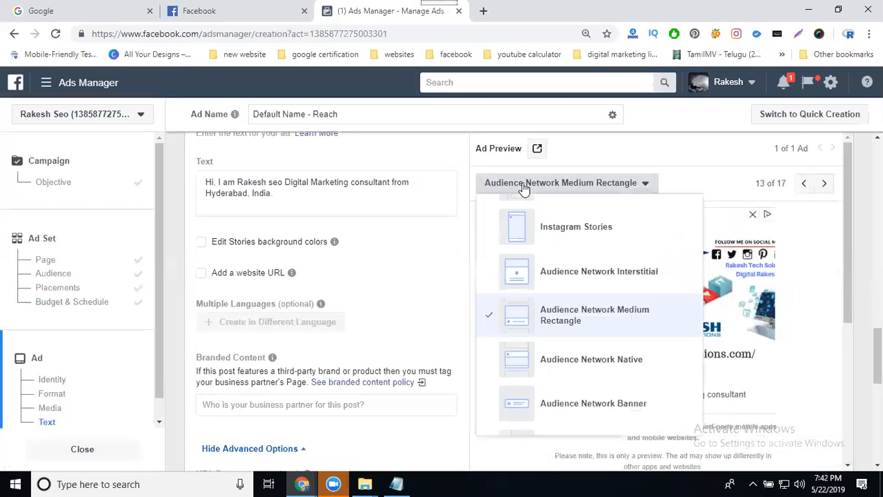
{"action": "scroll", "coordinate": [536, 302], "scroll_direction": "down", "scroll_amount": 1}
{"action": "left_click", "coordinate": [541, 306]}
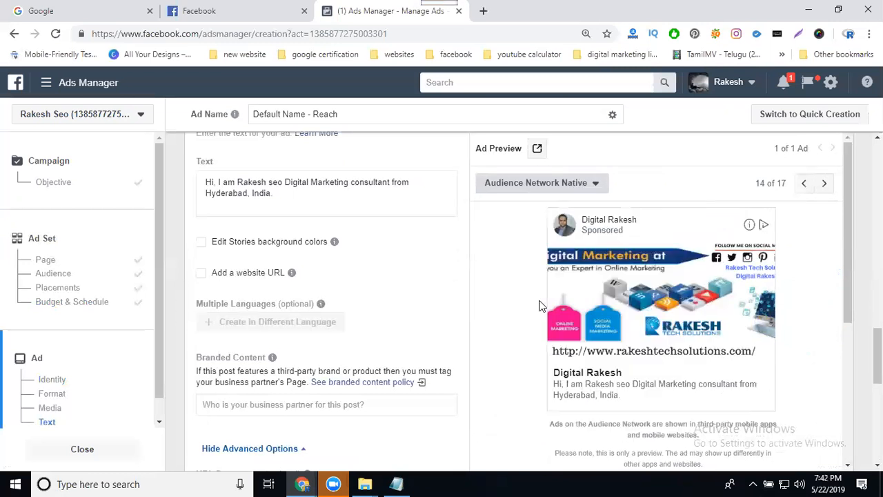
{"action": "left_click", "coordinate": [518, 185]}
{"action": "scroll", "coordinate": [533, 296], "scroll_direction": "down", "scroll_amount": 1}
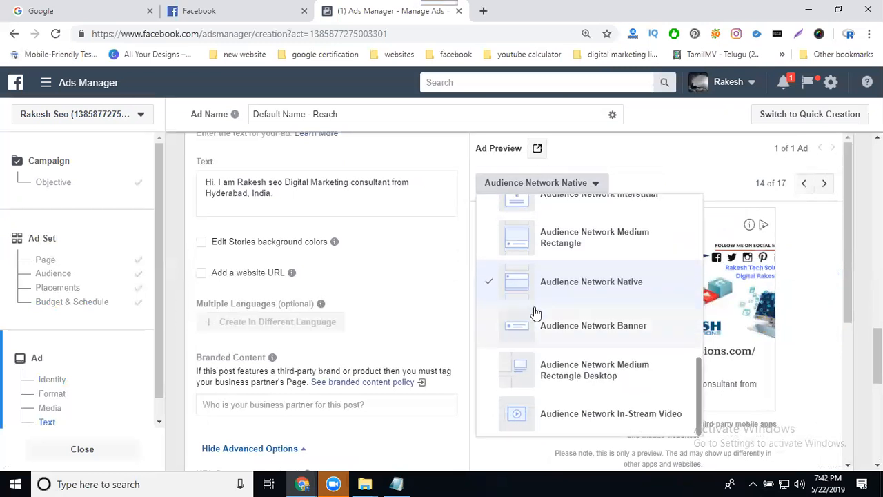
{"action": "left_click", "coordinate": [539, 330]}
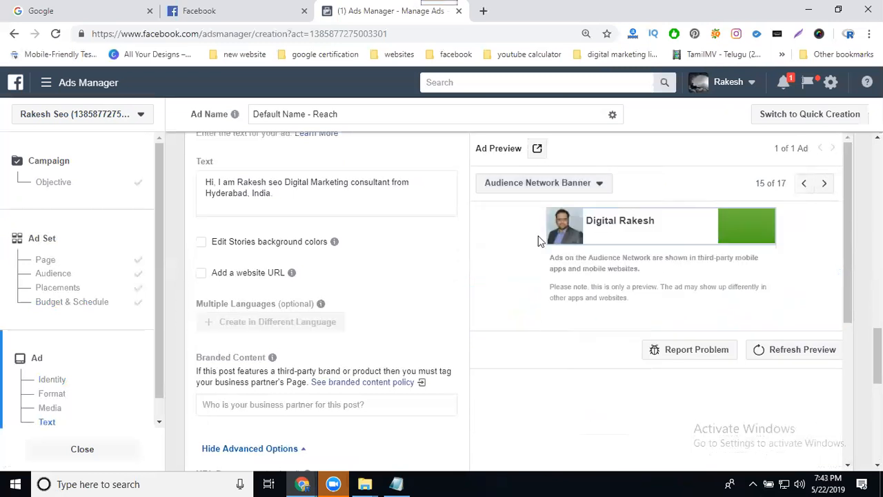
{"action": "left_click", "coordinate": [537, 188]}
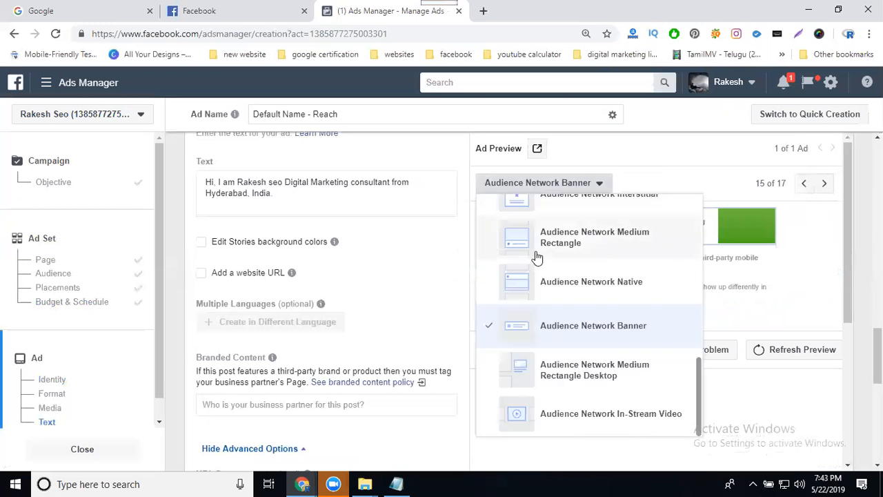
{"action": "left_click", "coordinate": [529, 373]}
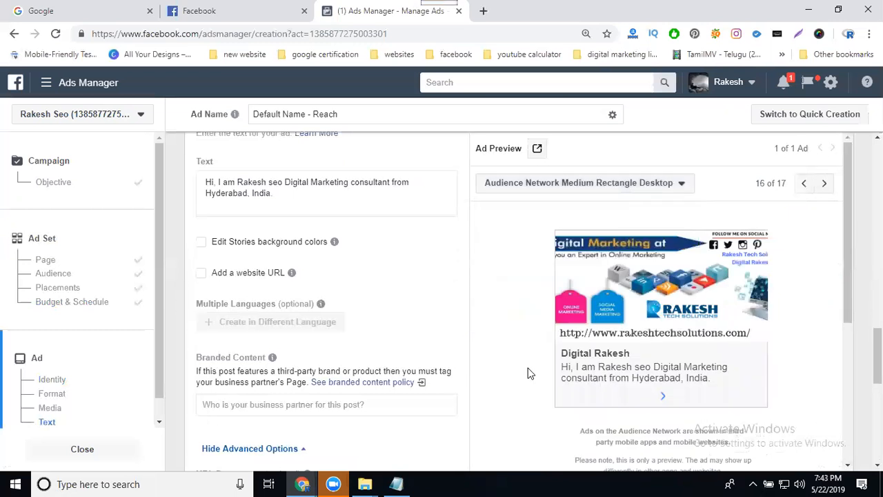
{"action": "left_click", "coordinate": [546, 187]}
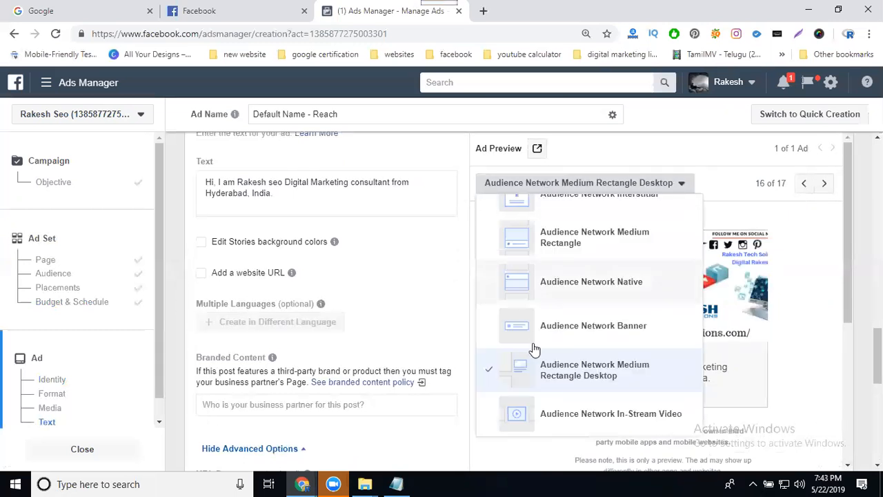
{"action": "left_click", "coordinate": [535, 417]}
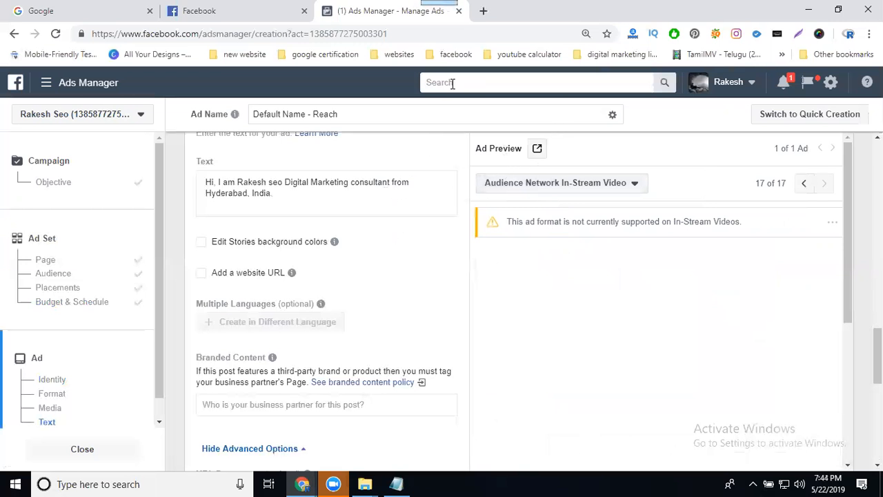
{"action": "key", "text": "ctrl+t"}
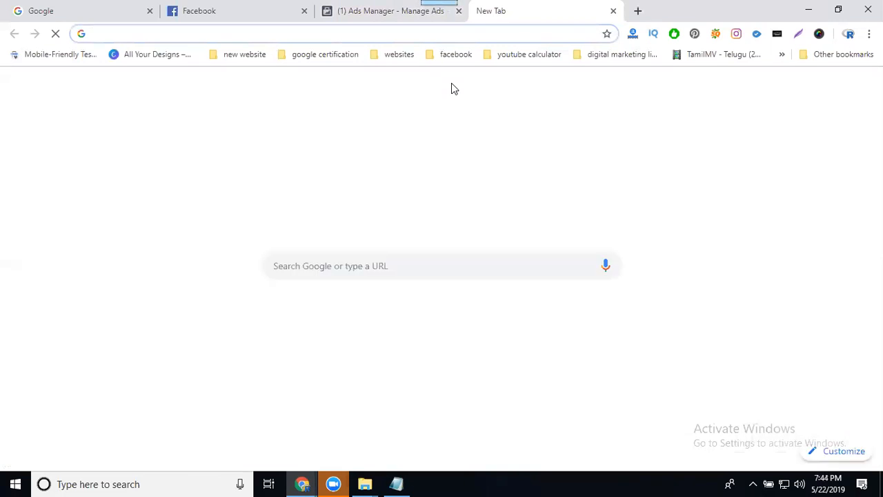
{"action": "type", "text": "rakesh"}
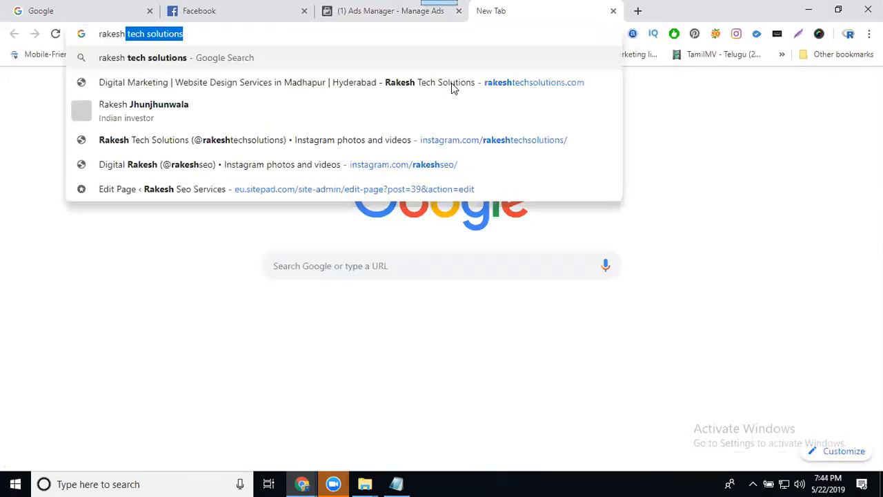
{"action": "key", "text": "Down"}
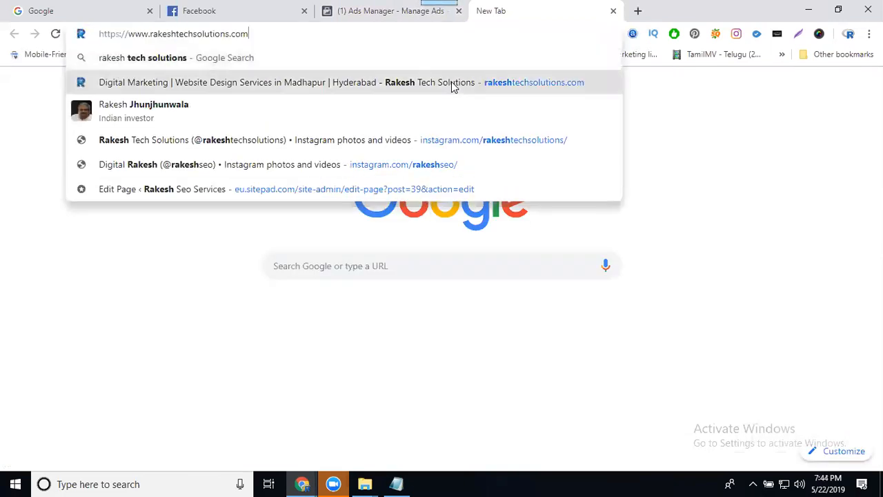
{"action": "key", "text": "Return"}
{"action": "left_click", "coordinate": [366, 33]}
{"action": "key", "text": "ctrl+c"}
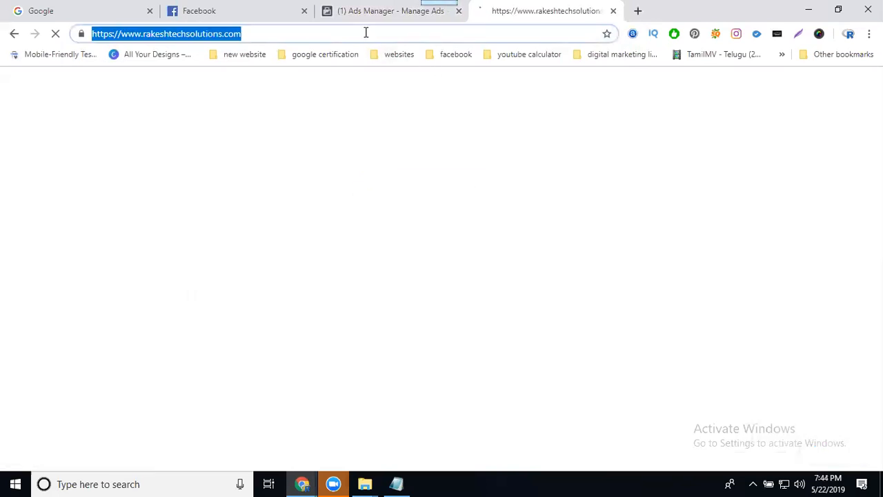
Return to the Ads Manager tab and replace the ad's primary text with "digital marketing Training And placements".
{"action": "left_click", "coordinate": [365, 11]}
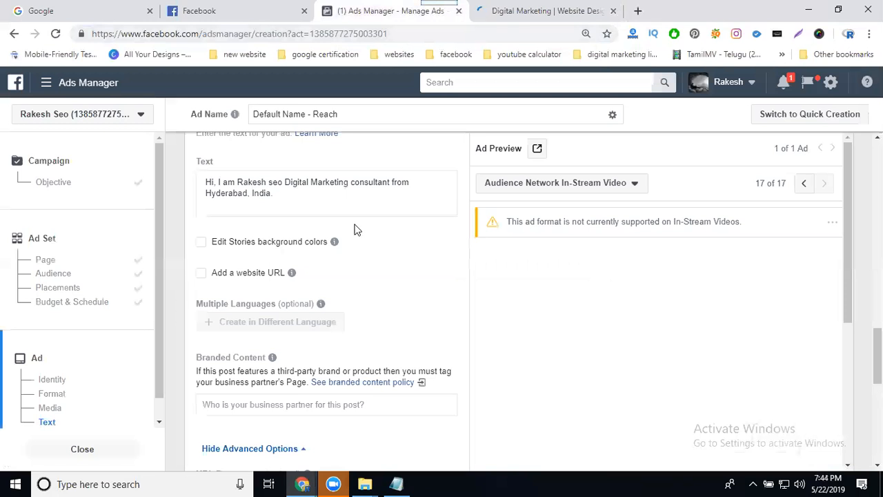
{"action": "triple_click", "coordinate": [285, 183]}
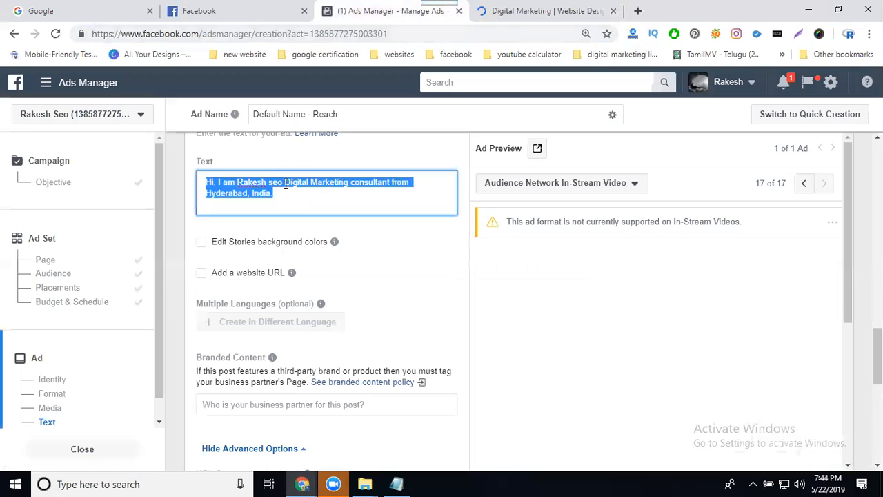
{"action": "type", "text": "digital marketing Training And placements"}
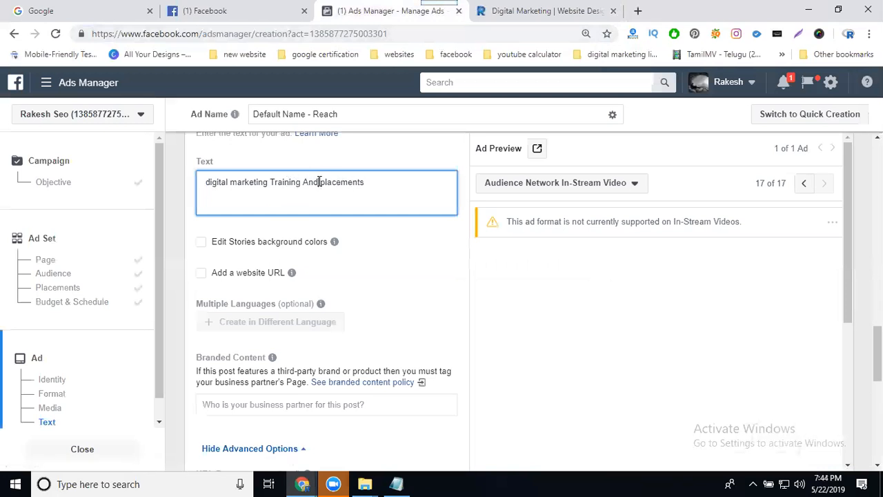
Insert "internship with" before "placements" in the ad text, correcting the misspelled word to "internship".
{"action": "left_click", "coordinate": [320, 181]}
{"action": "type", "text": "intenship with"}
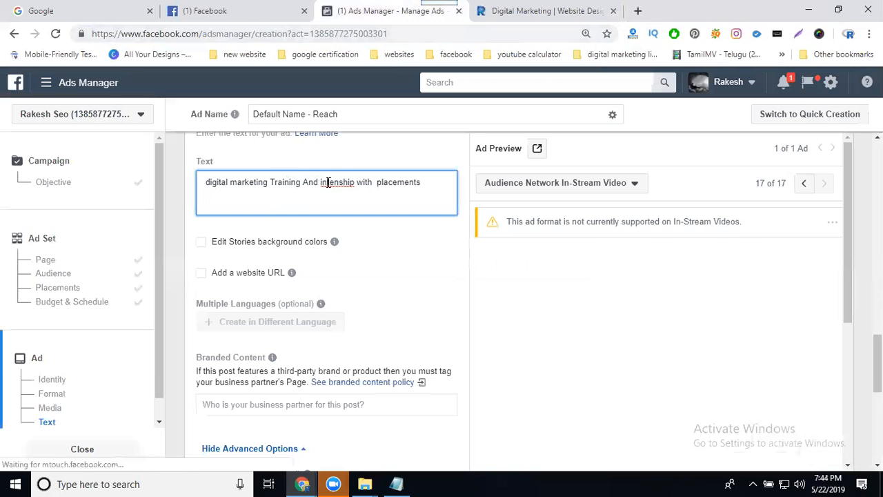
{"action": "right_click", "coordinate": [329, 185]}
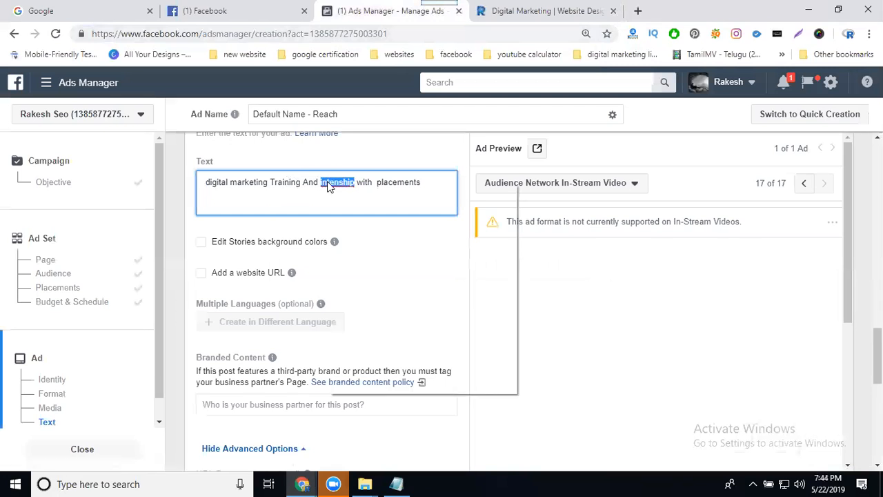
{"action": "left_click", "coordinate": [362, 192]}
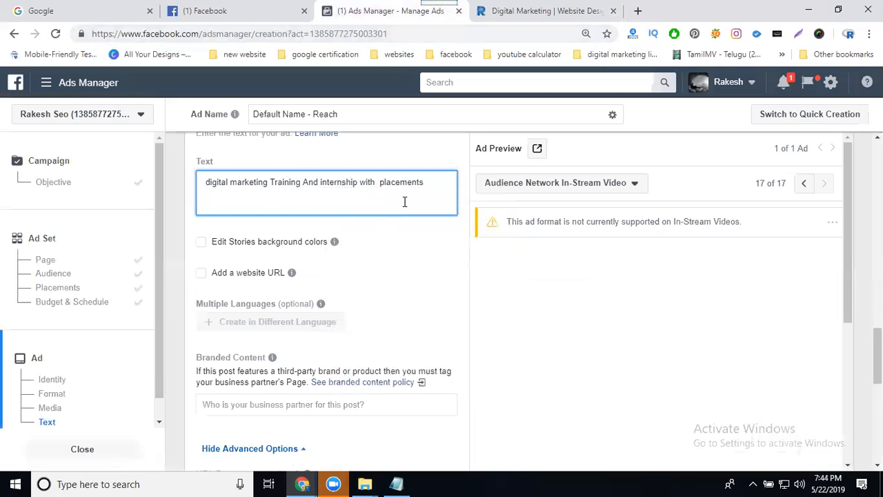
{"action": "left_click", "coordinate": [201, 274]}
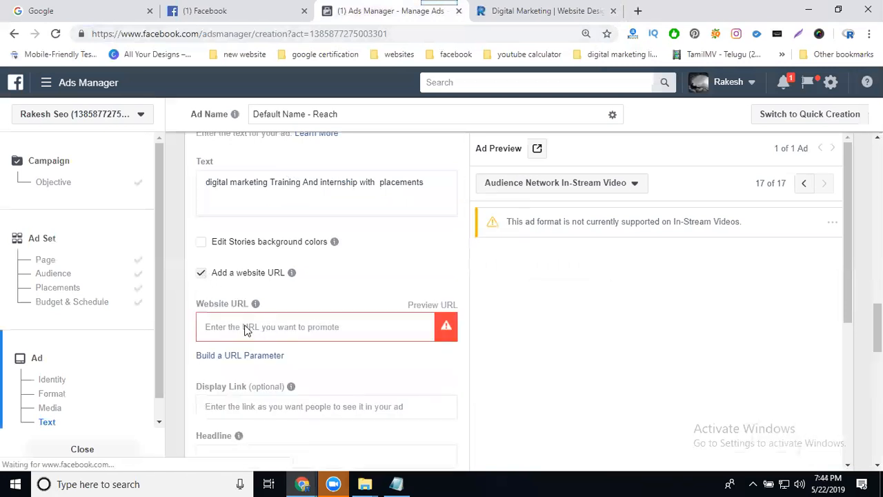
{"action": "left_click", "coordinate": [202, 273]}
{"action": "left_click", "coordinate": [266, 326]}
{"action": "key", "text": "ctrl+v"}
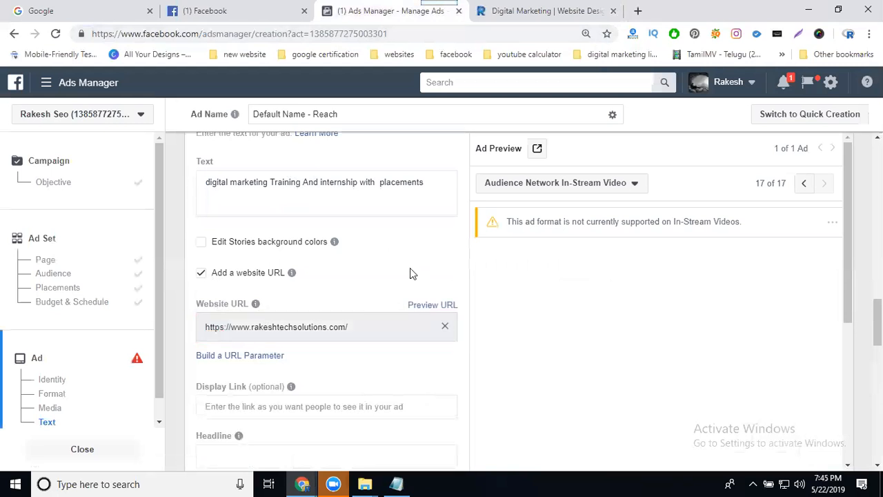
Copy the ad text and paste it into both the Headline and the News Feed Link Description fields.
{"action": "scroll", "coordinate": [410, 269], "scroll_direction": "down", "scroll_amount": 3}
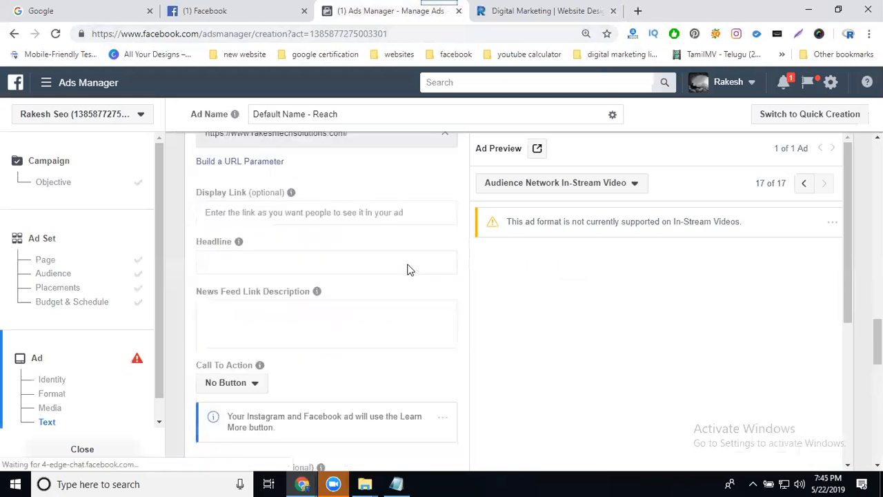
{"action": "scroll", "coordinate": [338, 259], "scroll_direction": "up", "scroll_amount": 5}
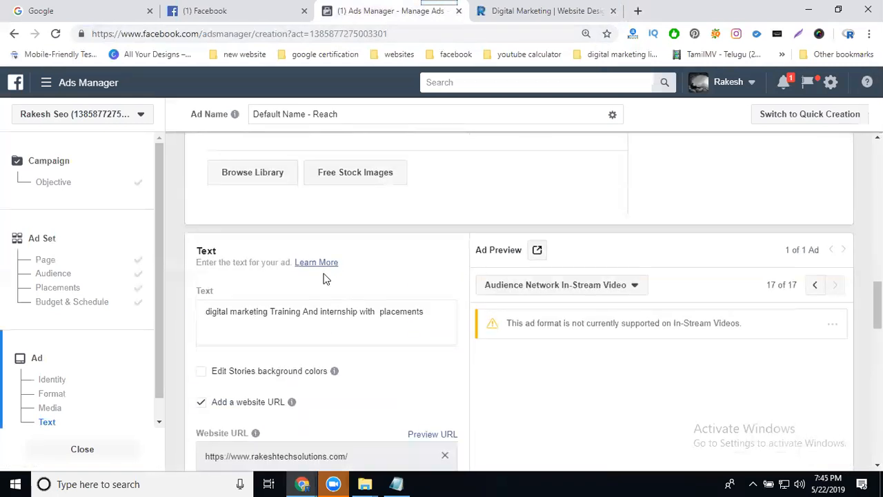
{"action": "triple_click", "coordinate": [307, 312]}
{"action": "key", "text": "ctrl+c"}
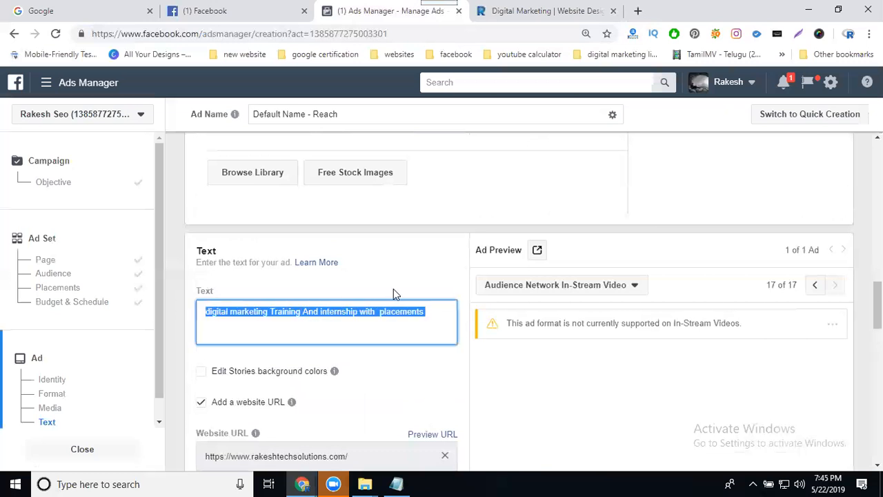
{"action": "scroll", "coordinate": [393, 289], "scroll_direction": "down", "scroll_amount": 4}
{"action": "left_click", "coordinate": [293, 328]}
{"action": "key", "text": "ctrl+v"}
{"action": "left_click", "coordinate": [280, 383]}
{"action": "key", "text": "ctrl+v"}
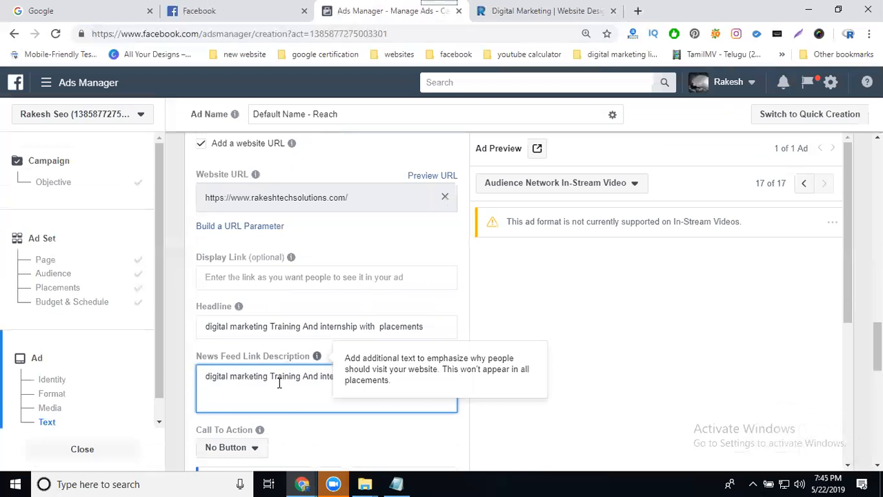
Copy the website URL and paste it into the Display Link field.
{"action": "left_click", "coordinate": [286, 278]}
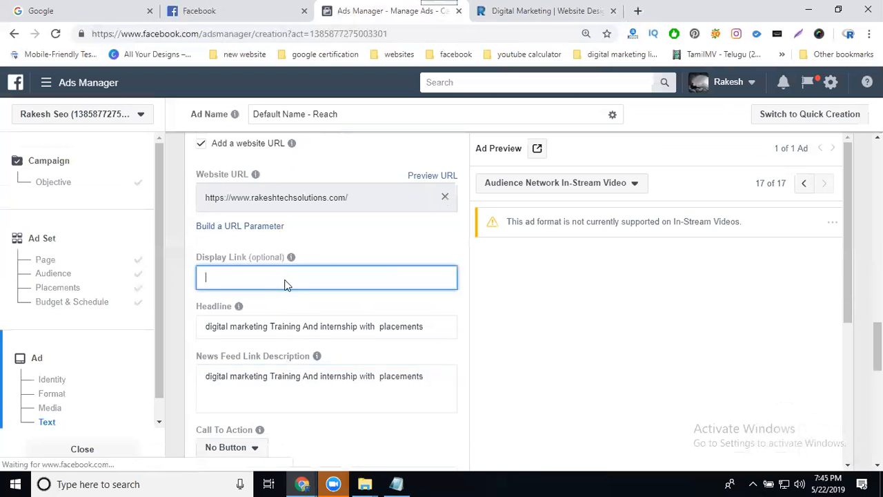
{"action": "triple_click", "coordinate": [291, 196]}
{"action": "key", "text": "ctrl+c"}
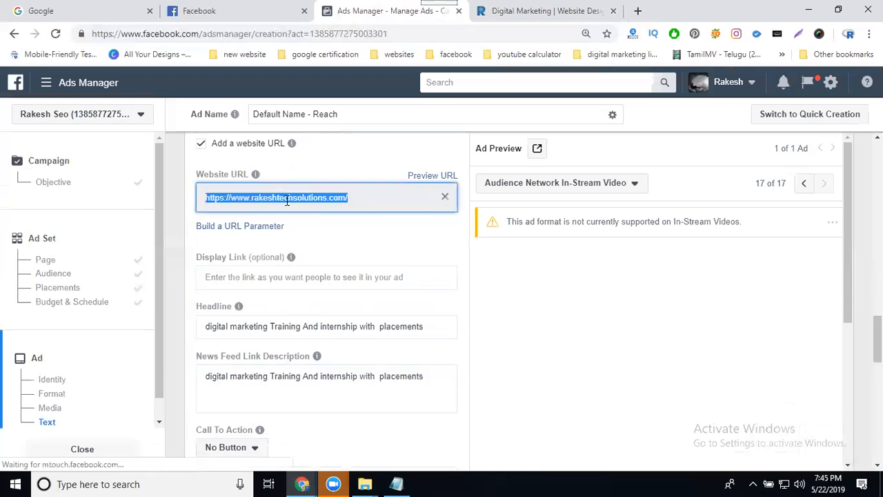
{"action": "left_click", "coordinate": [274, 277]}
{"action": "key", "text": "ctrl+v"}
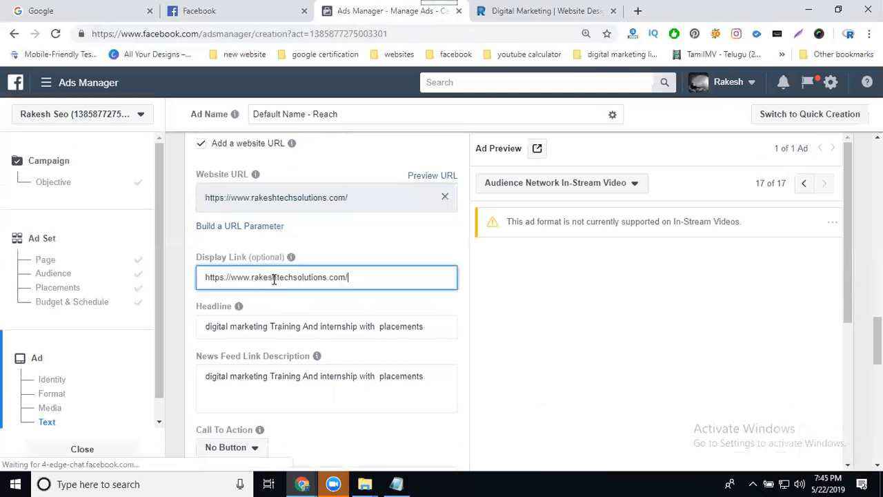
{"action": "left_click", "coordinate": [516, 322]}
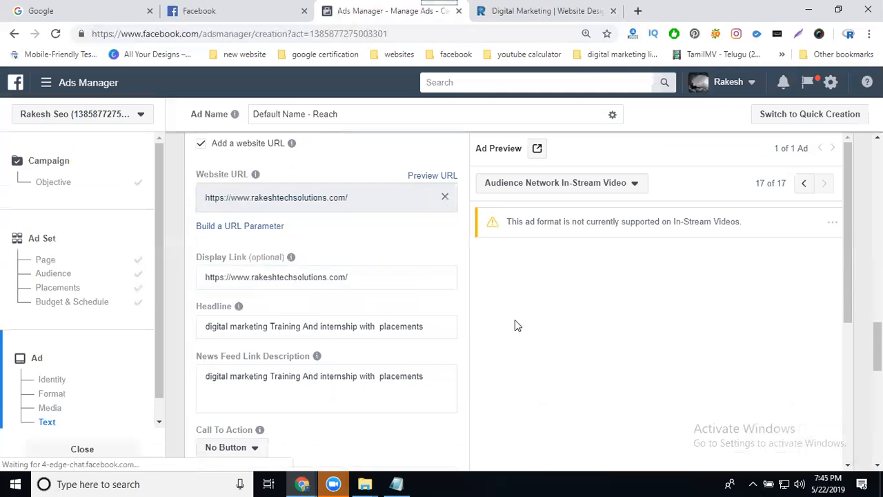
Set the Call To Action button to Call Now.
{"action": "scroll", "coordinate": [292, 385], "scroll_direction": "down", "scroll_amount": 3}
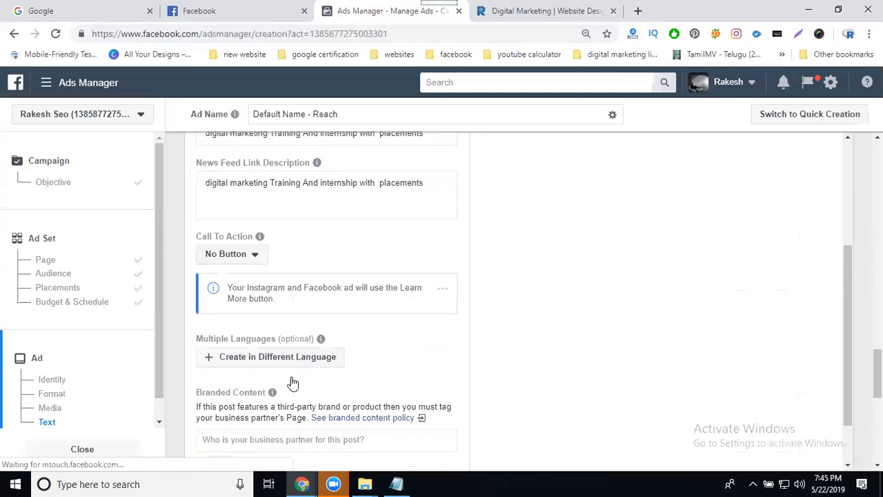
{"action": "left_click", "coordinate": [244, 257]}
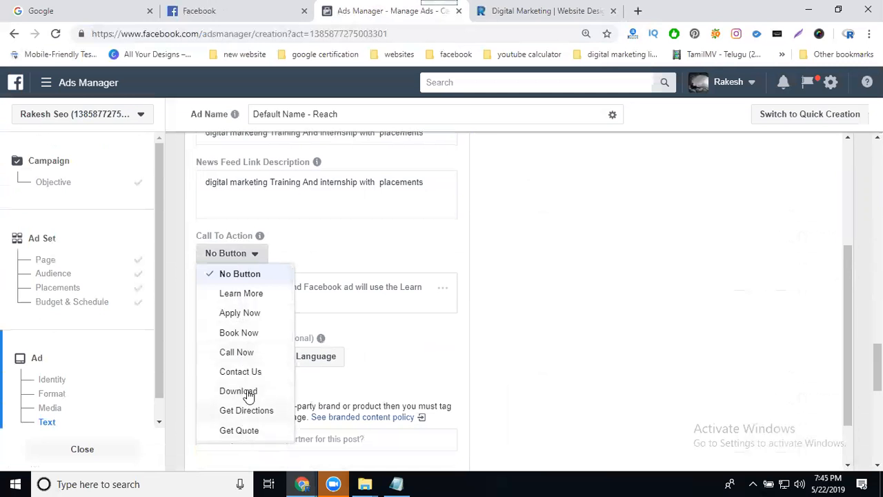
{"action": "left_click", "coordinate": [247, 353]}
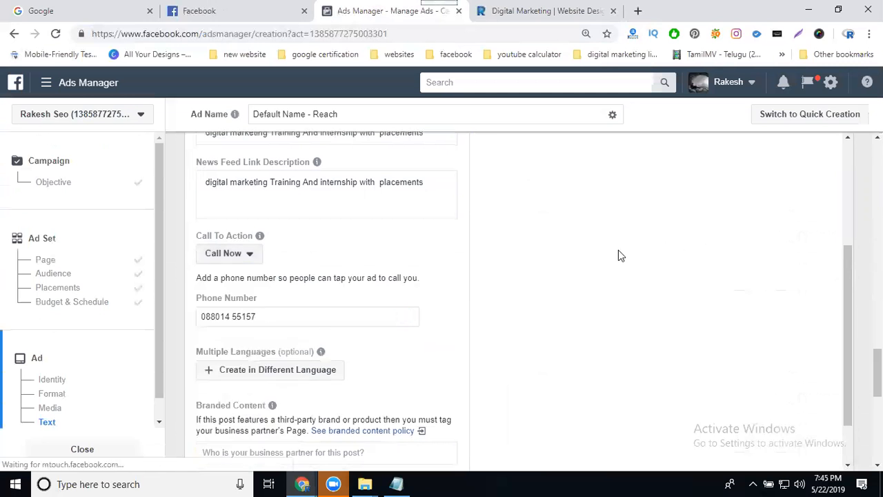
Switch the ad preview to the Desktop News Feed placement and inspect it.
{"action": "left_click", "coordinate": [584, 183]}
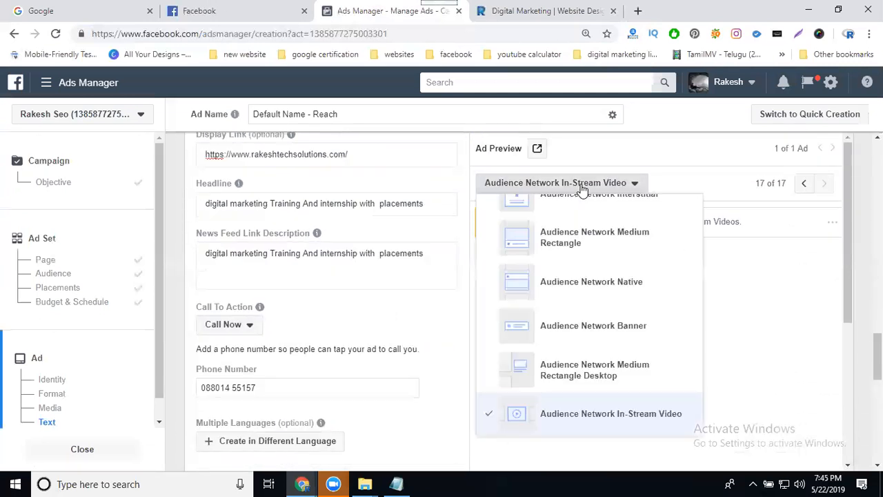
{"action": "scroll", "coordinate": [573, 256], "scroll_direction": "up", "scroll_amount": 6}
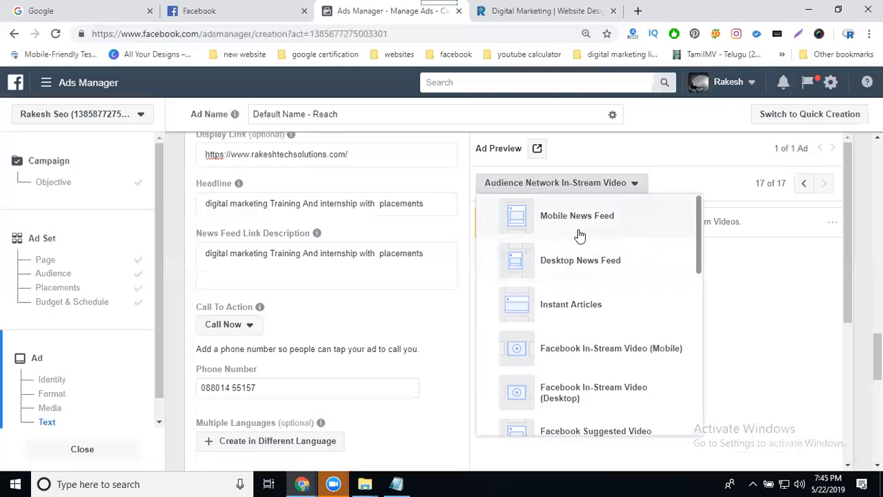
{"action": "left_click", "coordinate": [572, 262]}
{"action": "scroll", "coordinate": [717, 260], "scroll_direction": "down", "scroll_amount": 4}
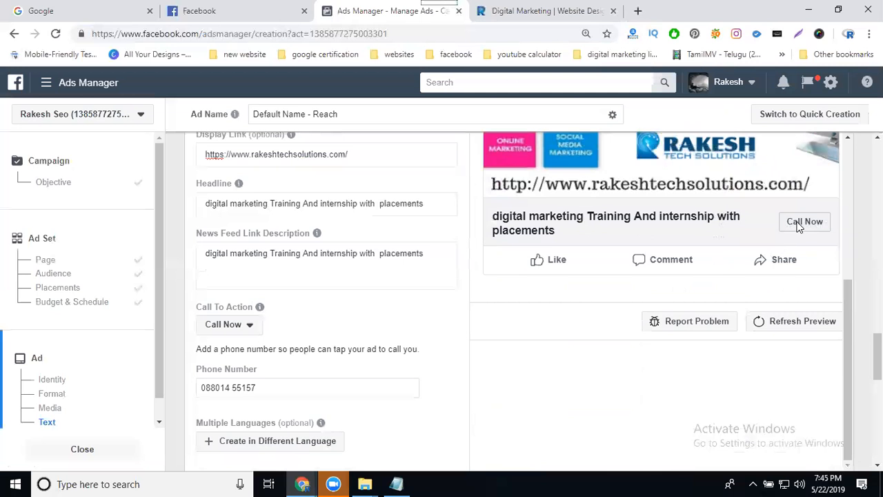
{"action": "scroll", "coordinate": [290, 245], "scroll_direction": "up", "scroll_amount": 1}
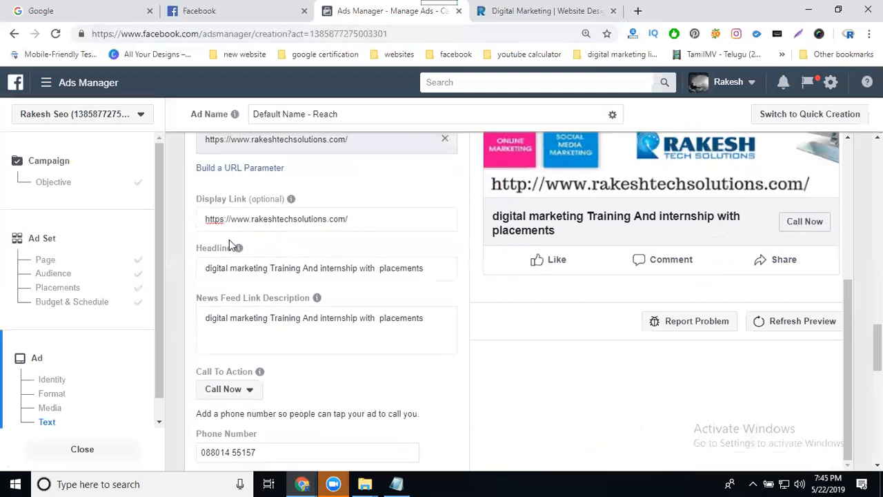
{"action": "scroll", "coordinate": [234, 365], "scroll_direction": "down", "scroll_amount": 1}
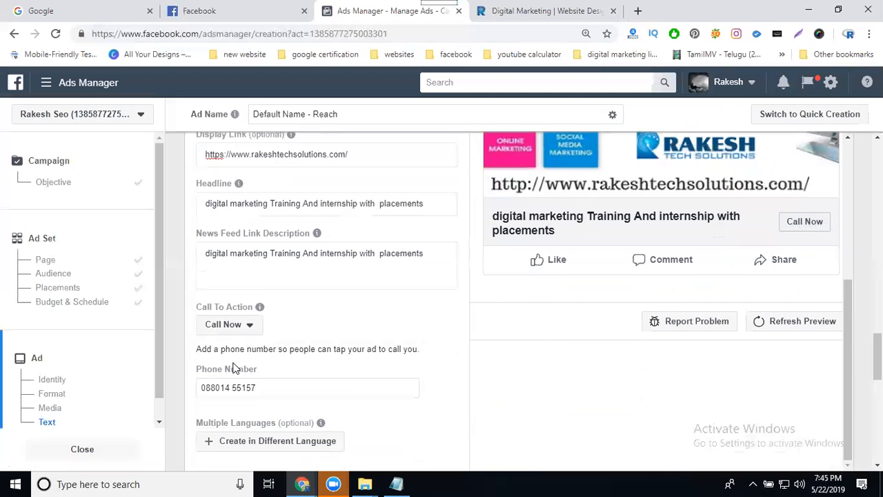
Change the Call To Action button to Learn More.
{"action": "left_click", "coordinate": [241, 330]}
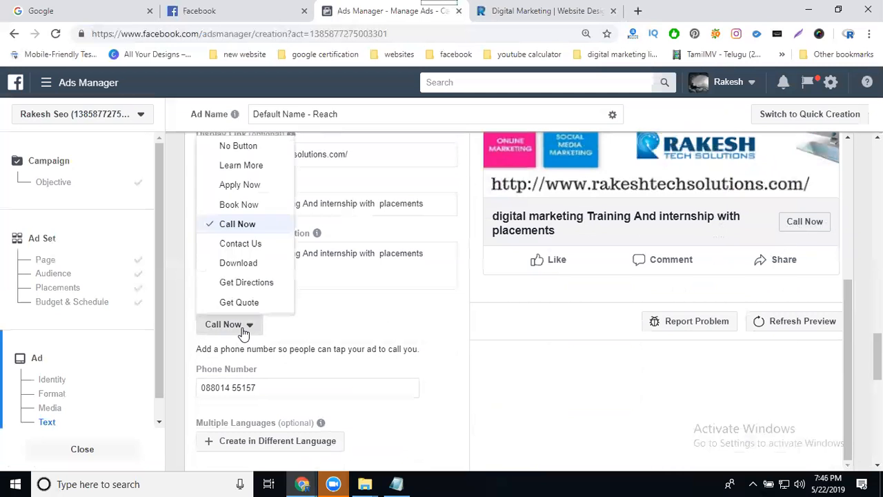
{"action": "left_click", "coordinate": [242, 166]}
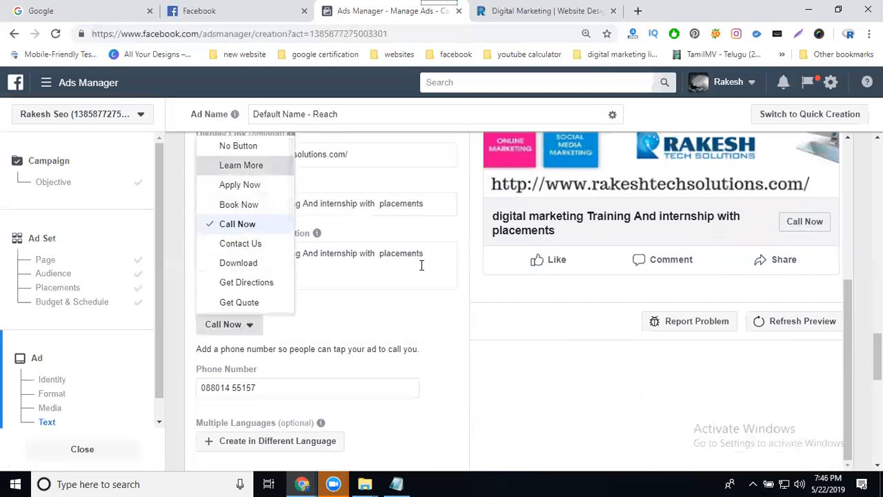
{"action": "scroll", "coordinate": [421, 266], "scroll_direction": "down", "scroll_amount": 2}
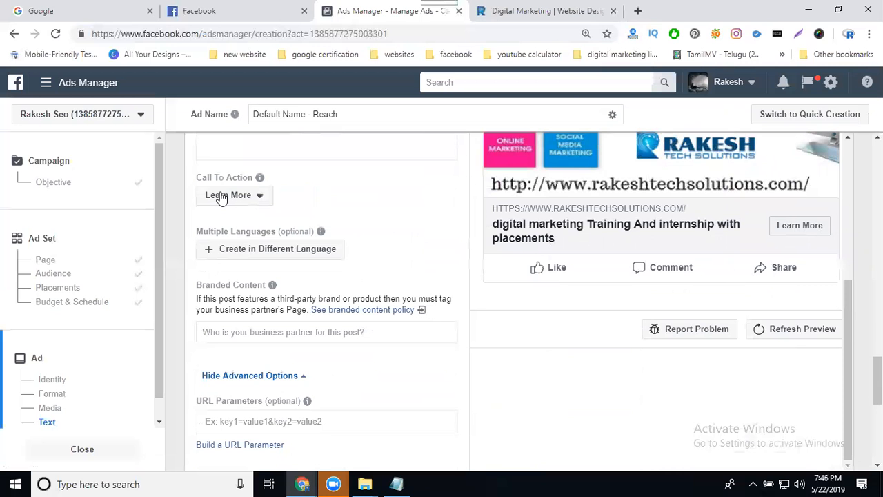
Scroll through the ad settings, preview and confirmation area to review the ad.
{"action": "scroll", "coordinate": [620, 316], "scroll_direction": "up", "scroll_amount": 1}
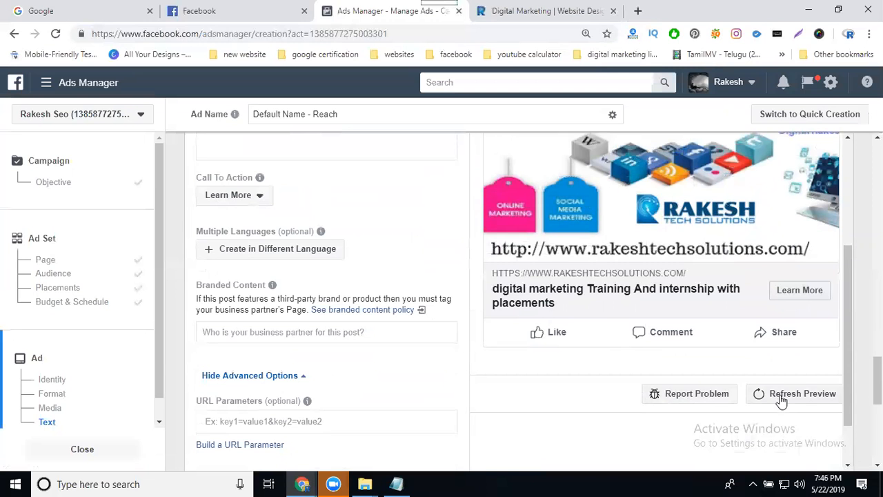
{"action": "scroll", "coordinate": [475, 221], "scroll_direction": "down", "scroll_amount": 3}
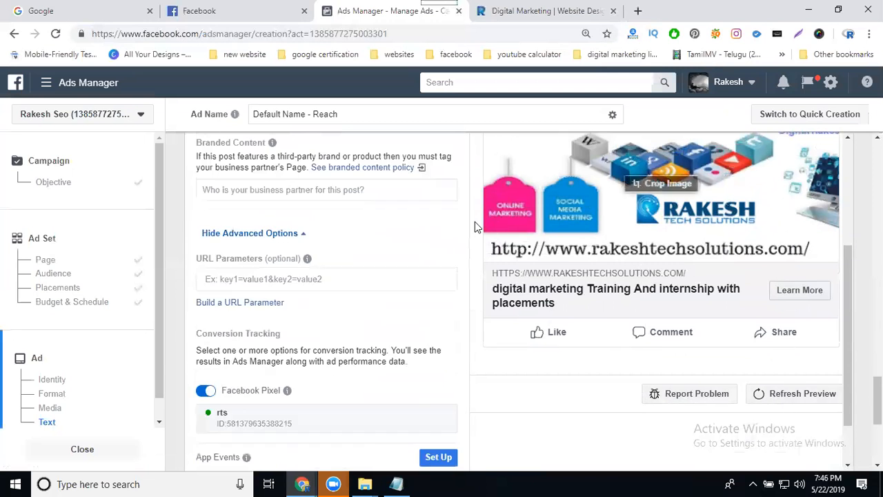
{"action": "scroll", "coordinate": [618, 271], "scroll_direction": "down", "scroll_amount": 3}
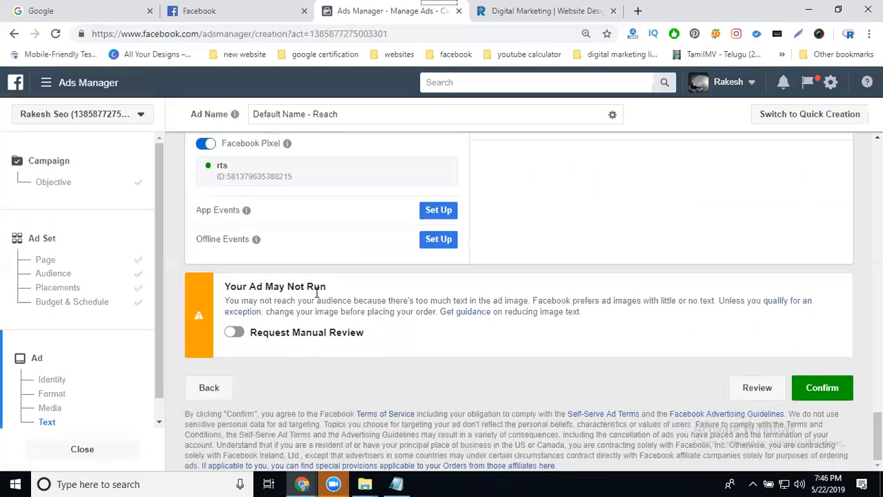
{"action": "scroll", "coordinate": [442, 302], "scroll_direction": "up", "scroll_amount": 10}
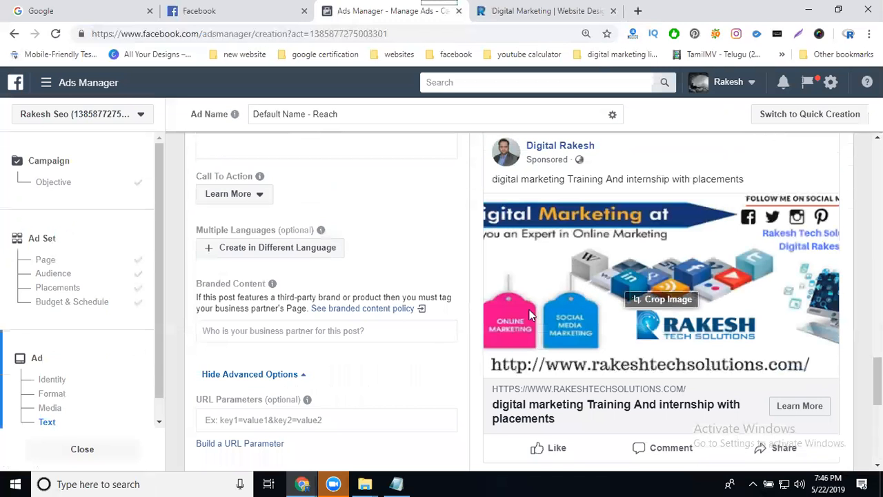
{"action": "scroll", "coordinate": [540, 340], "scroll_direction": "down", "scroll_amount": 3}
{"action": "scroll", "coordinate": [540, 341], "scroll_direction": "down", "scroll_amount": 3}
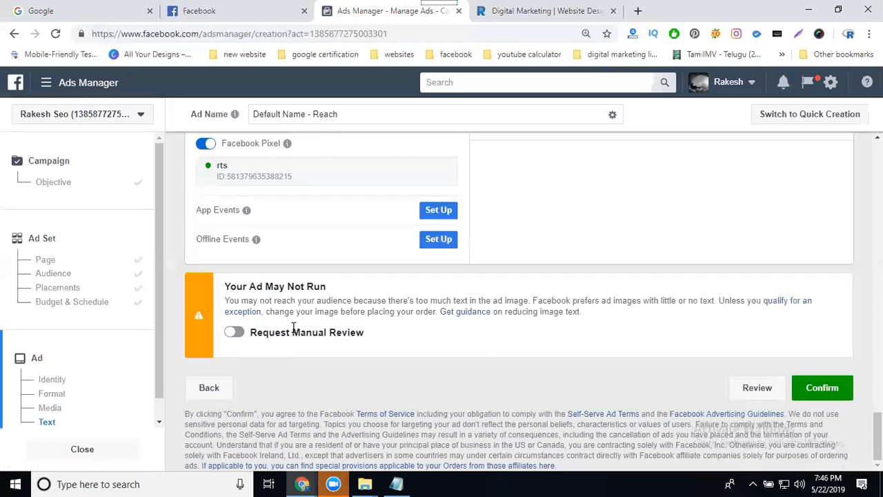
{"action": "scroll", "coordinate": [505, 258], "scroll_direction": "up", "scroll_amount": 10}
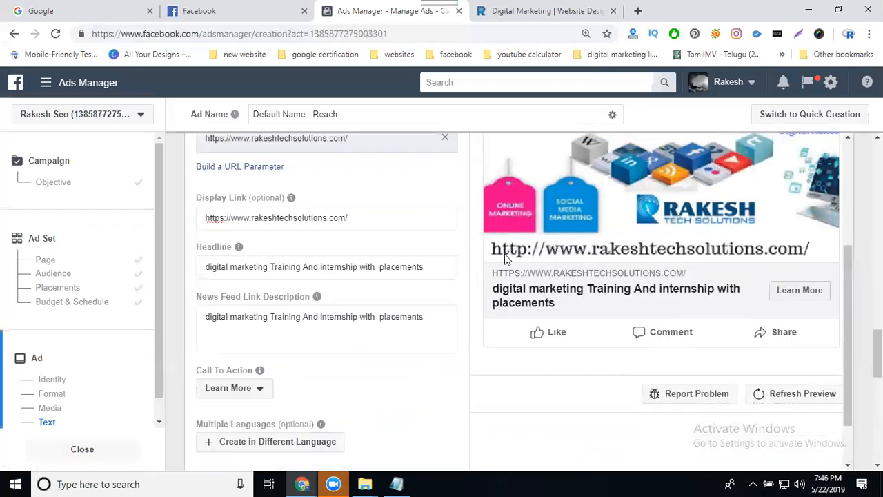
Add the dm services image from the videos and images folder as an additional ad image.
{"action": "scroll", "coordinate": [425, 250], "scroll_direction": "up", "scroll_amount": 8}
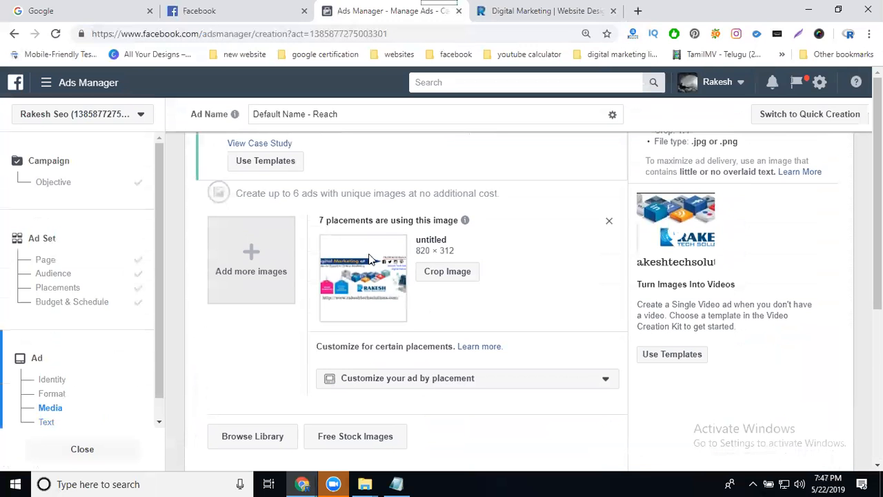
{"action": "left_click", "coordinate": [275, 268]}
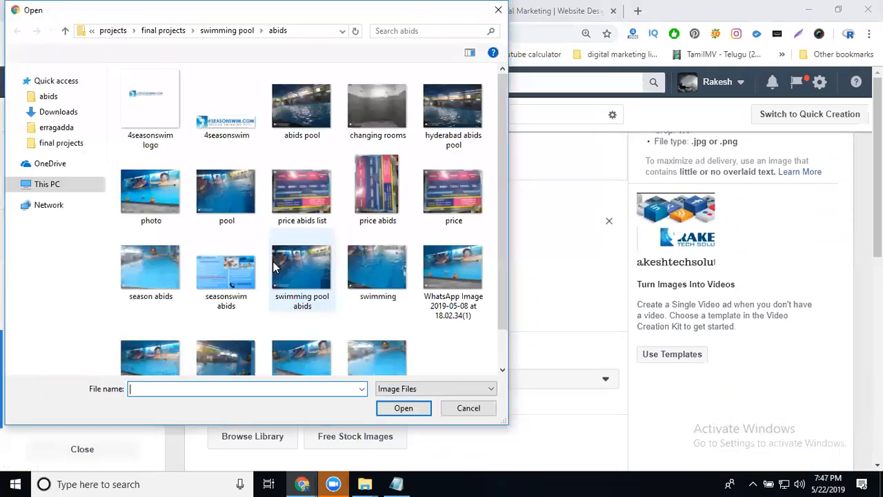
{"action": "left_click", "coordinate": [114, 33]}
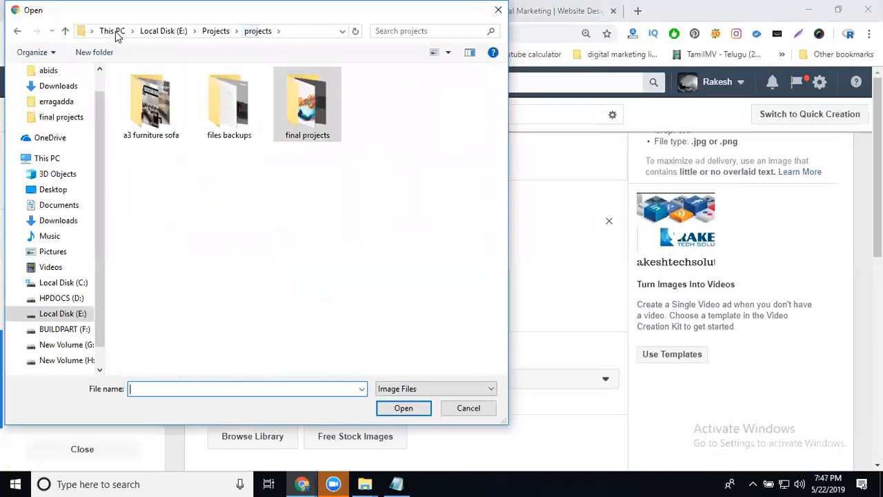
{"action": "left_click", "coordinate": [212, 32]}
{"action": "double_click", "coordinate": [458, 109]}
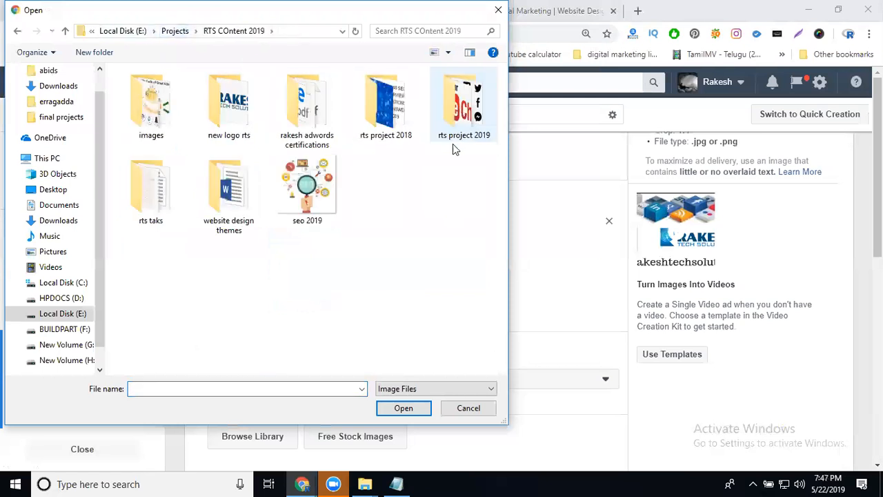
{"action": "double_click", "coordinate": [400, 134]}
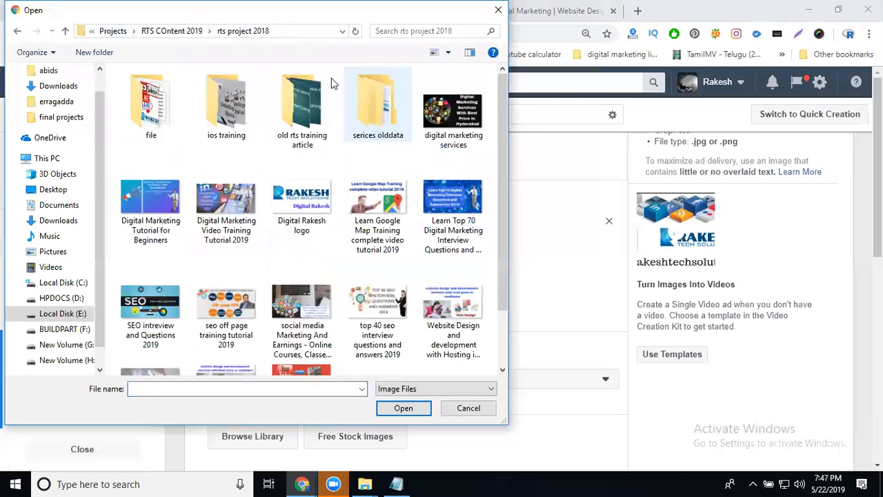
{"action": "double_click", "coordinate": [464, 117]}
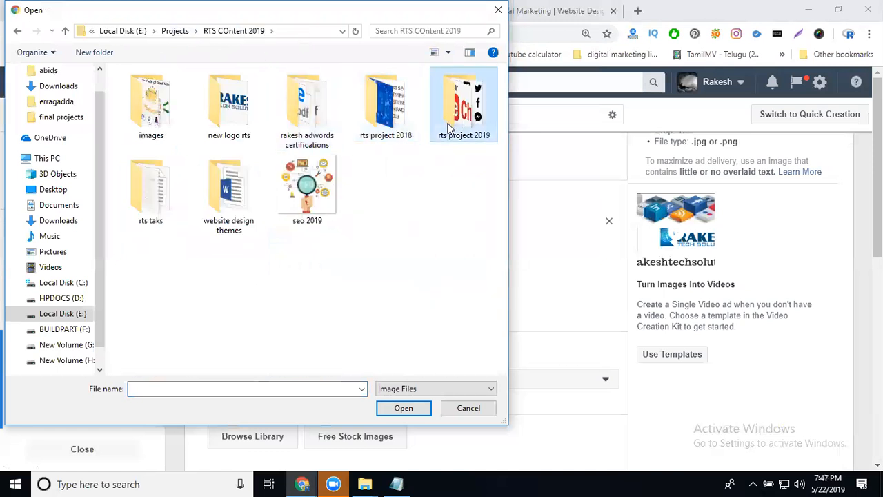
{"action": "left_click", "coordinate": [228, 112]}
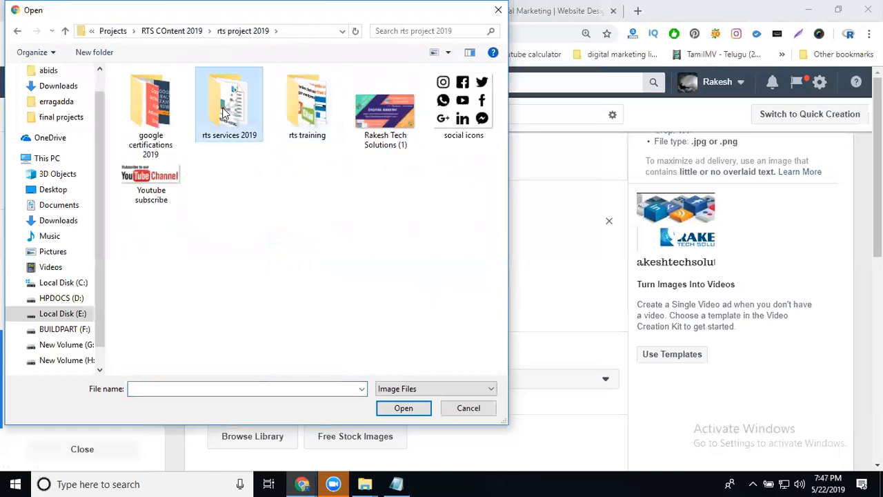
{"action": "double_click", "coordinate": [227, 112]}
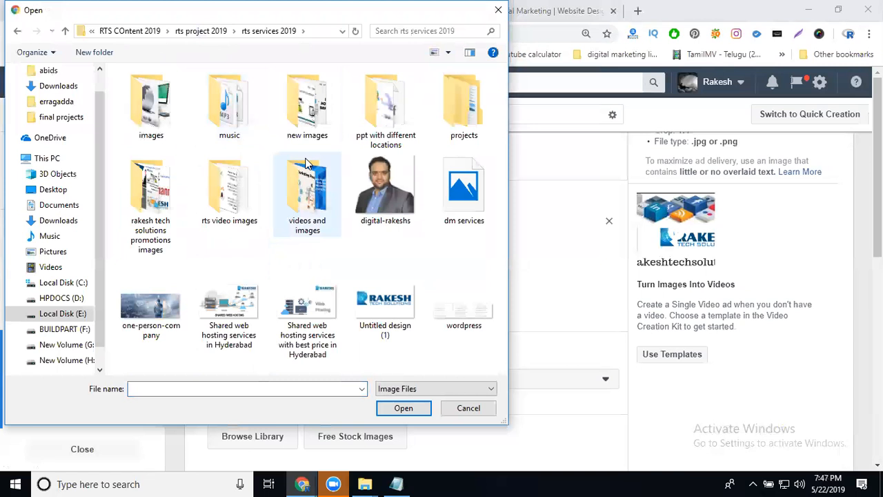
{"action": "left_click", "coordinate": [311, 198]}
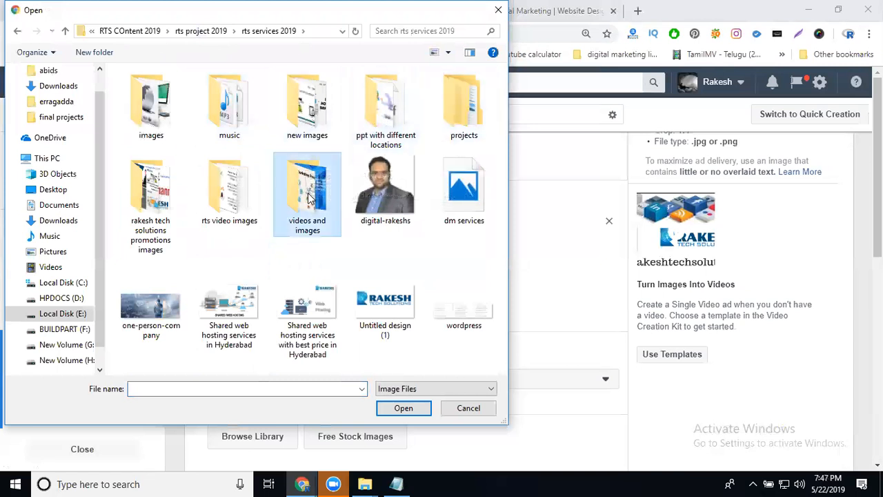
{"action": "double_click", "coordinate": [309, 198]}
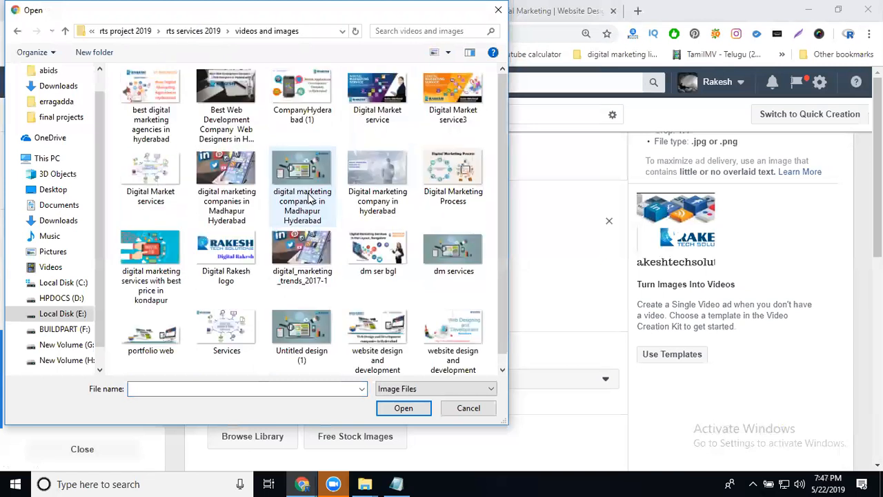
{"action": "double_click", "coordinate": [451, 254]}
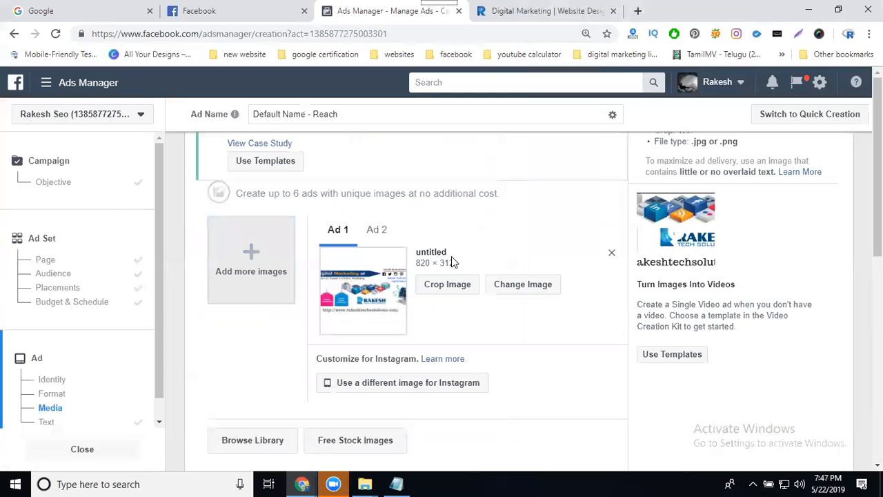
Remove the original untitled image from the ad's media, keeping dm services.jpg.
{"action": "left_click", "coordinate": [374, 237]}
{"action": "left_click", "coordinate": [339, 233]}
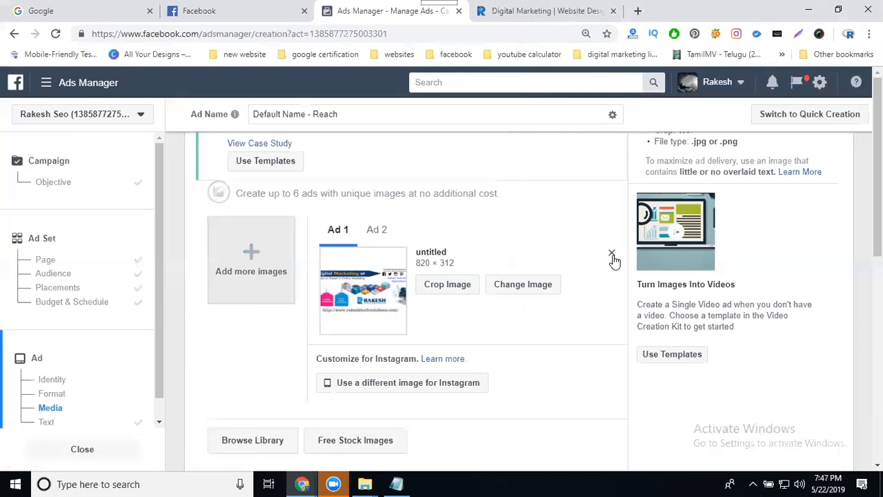
{"action": "left_click", "coordinate": [612, 254]}
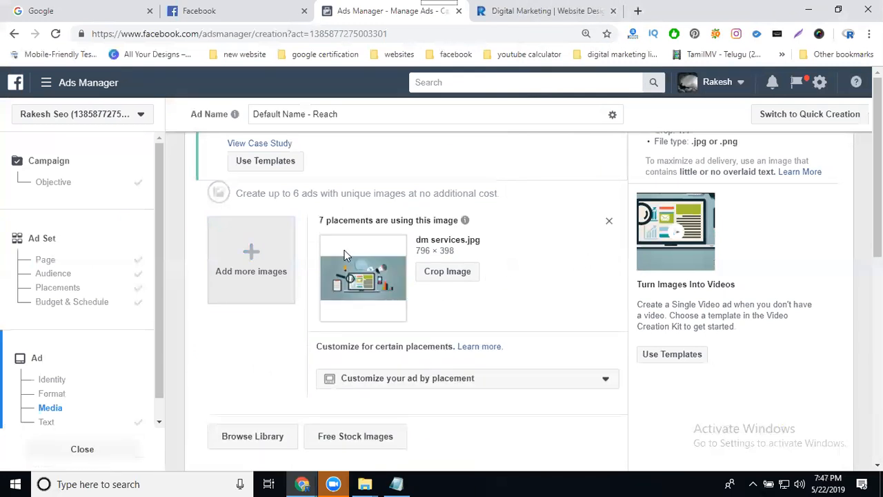
Confirm the ad to submit the Reach campaign.
{"action": "scroll", "coordinate": [279, 272], "scroll_direction": "down", "scroll_amount": 3}
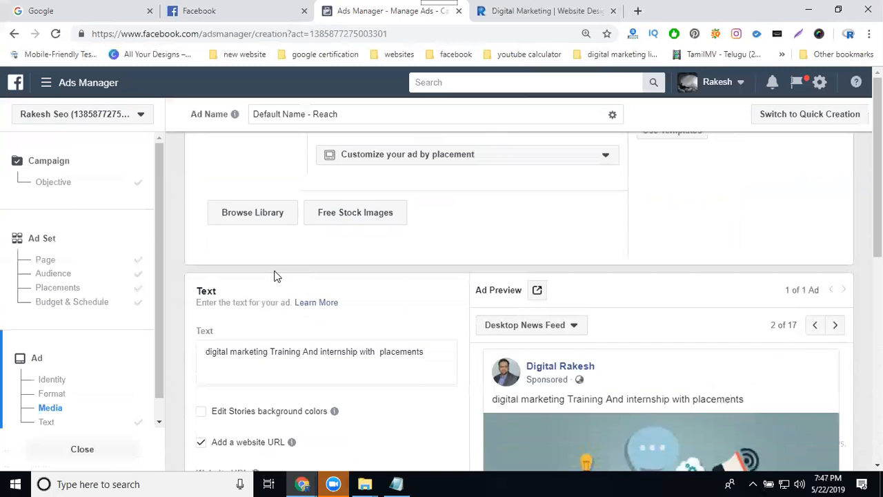
{"action": "scroll", "coordinate": [276, 276], "scroll_direction": "down", "scroll_amount": 12}
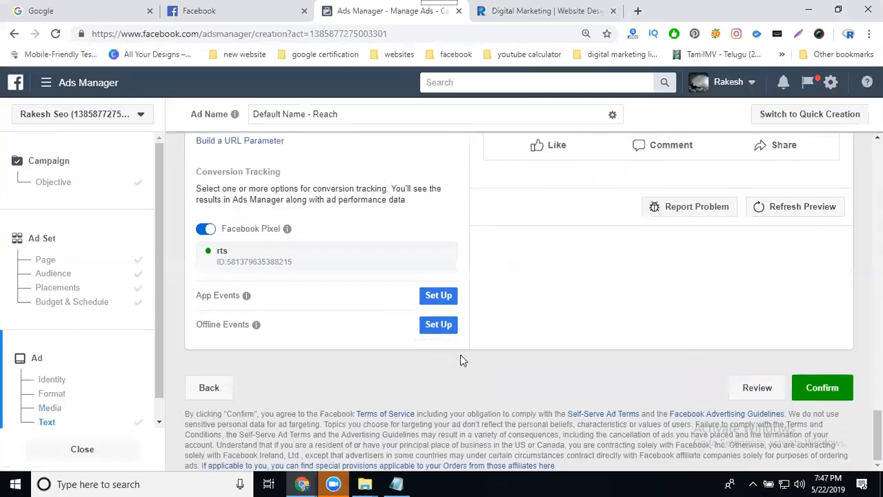
{"action": "left_click", "coordinate": [817, 387]}
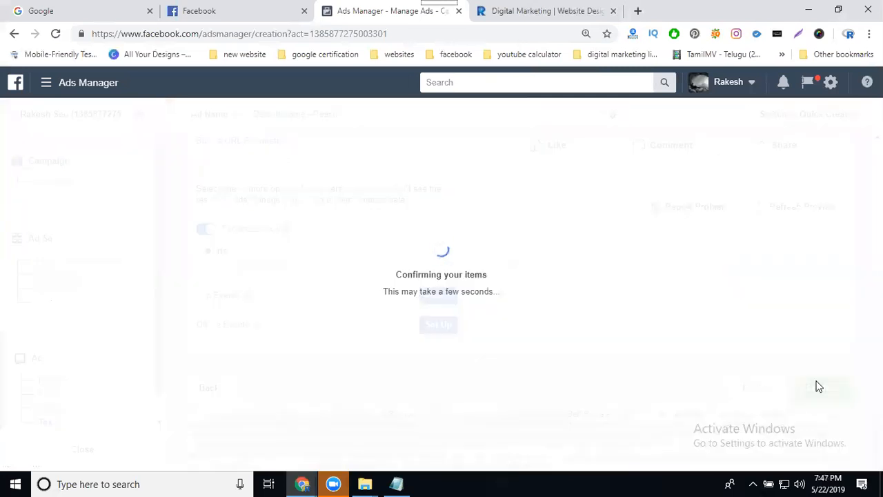